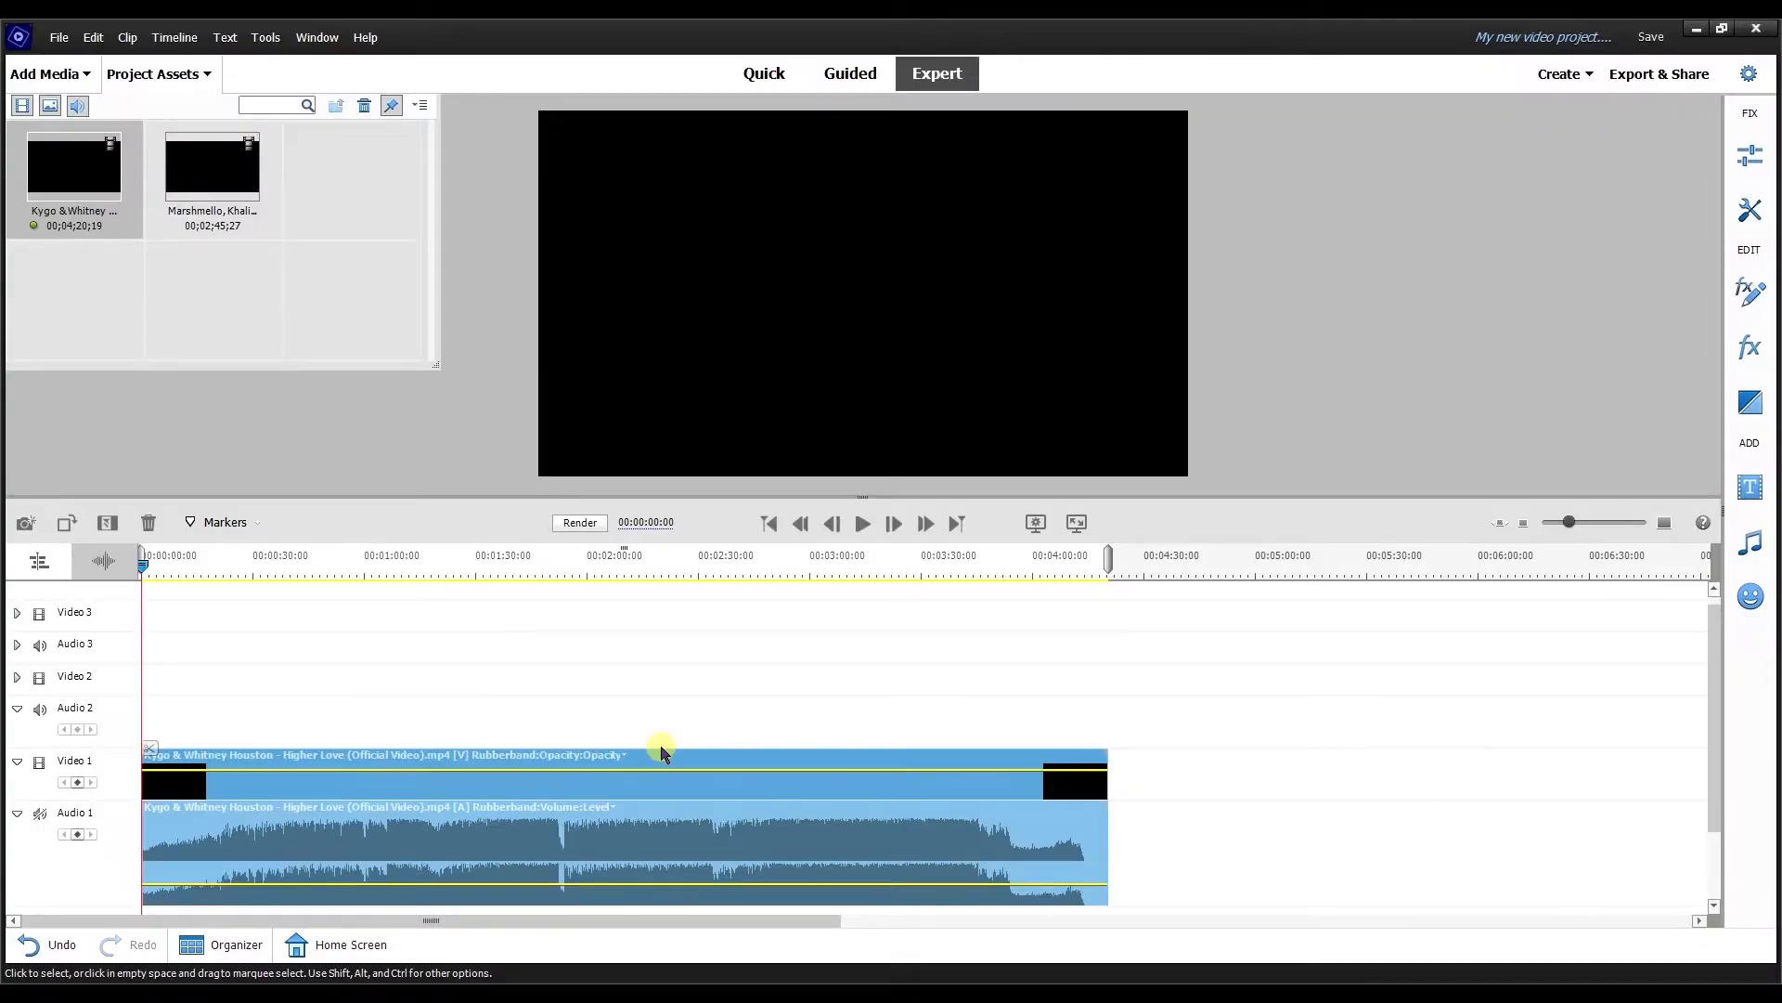
Split the Higher Love clip at 00:03:46:10 and delete the part after the cut
scroll(662, 752, up, 1)
key(space)
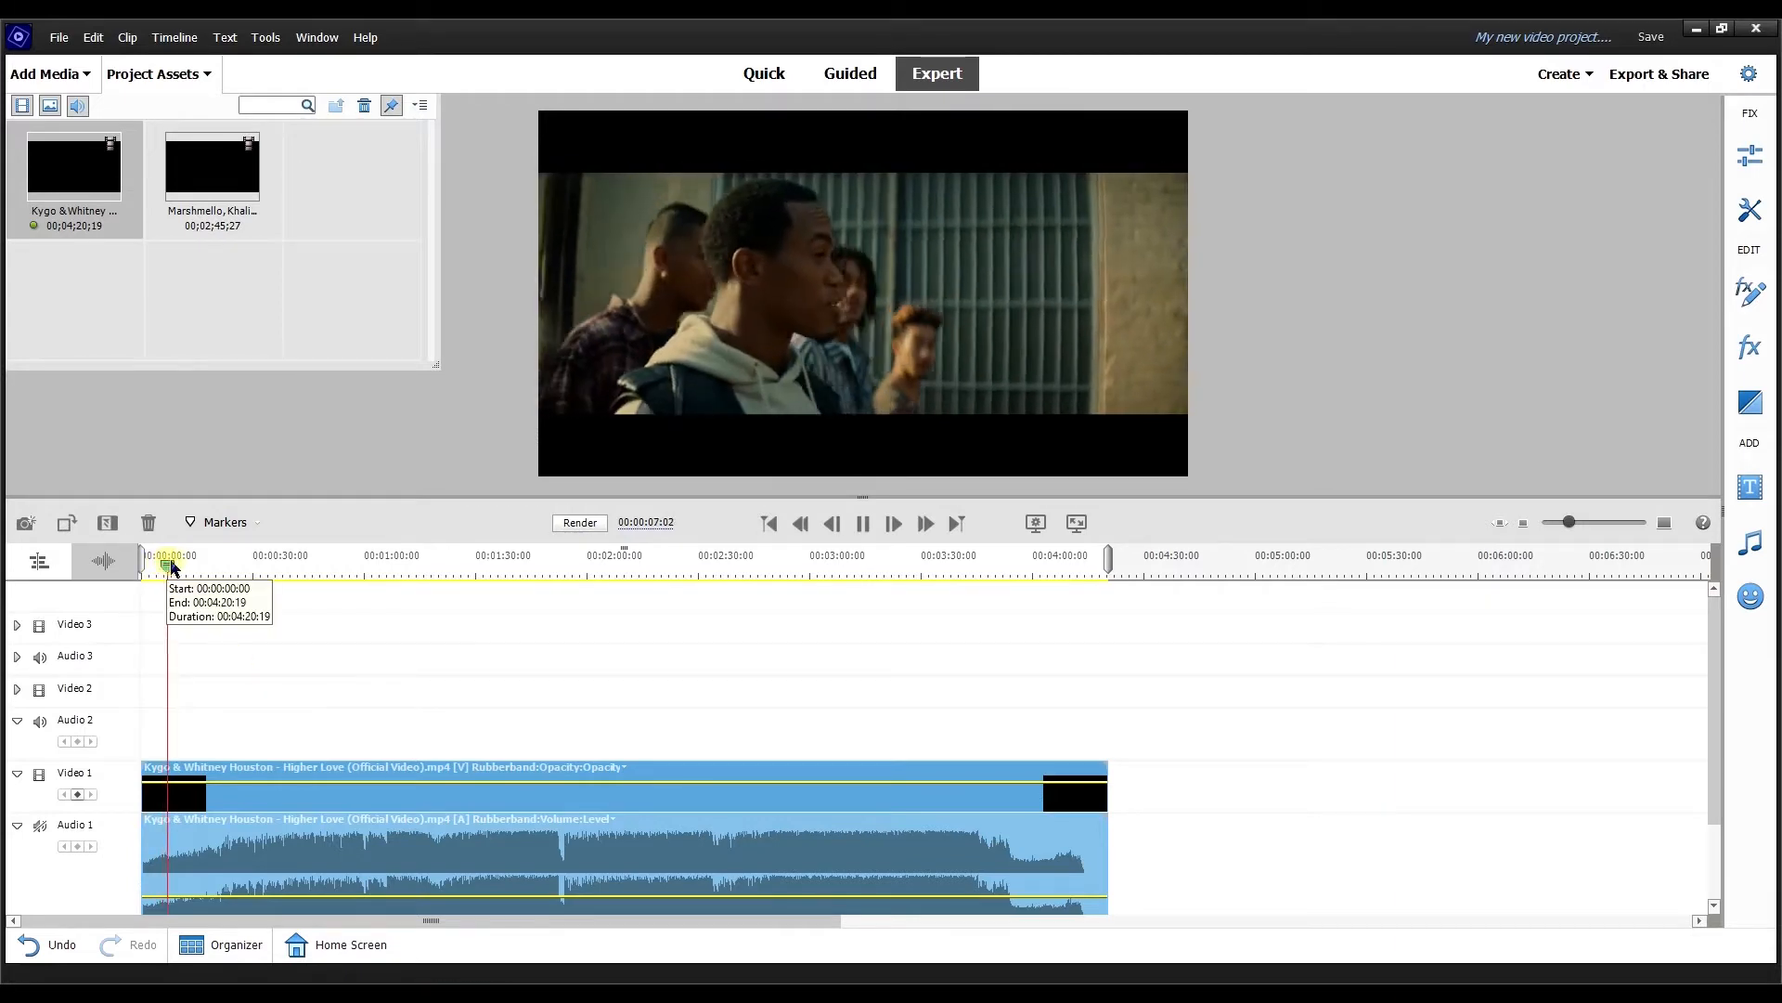
drag(174, 572, 907, 568)
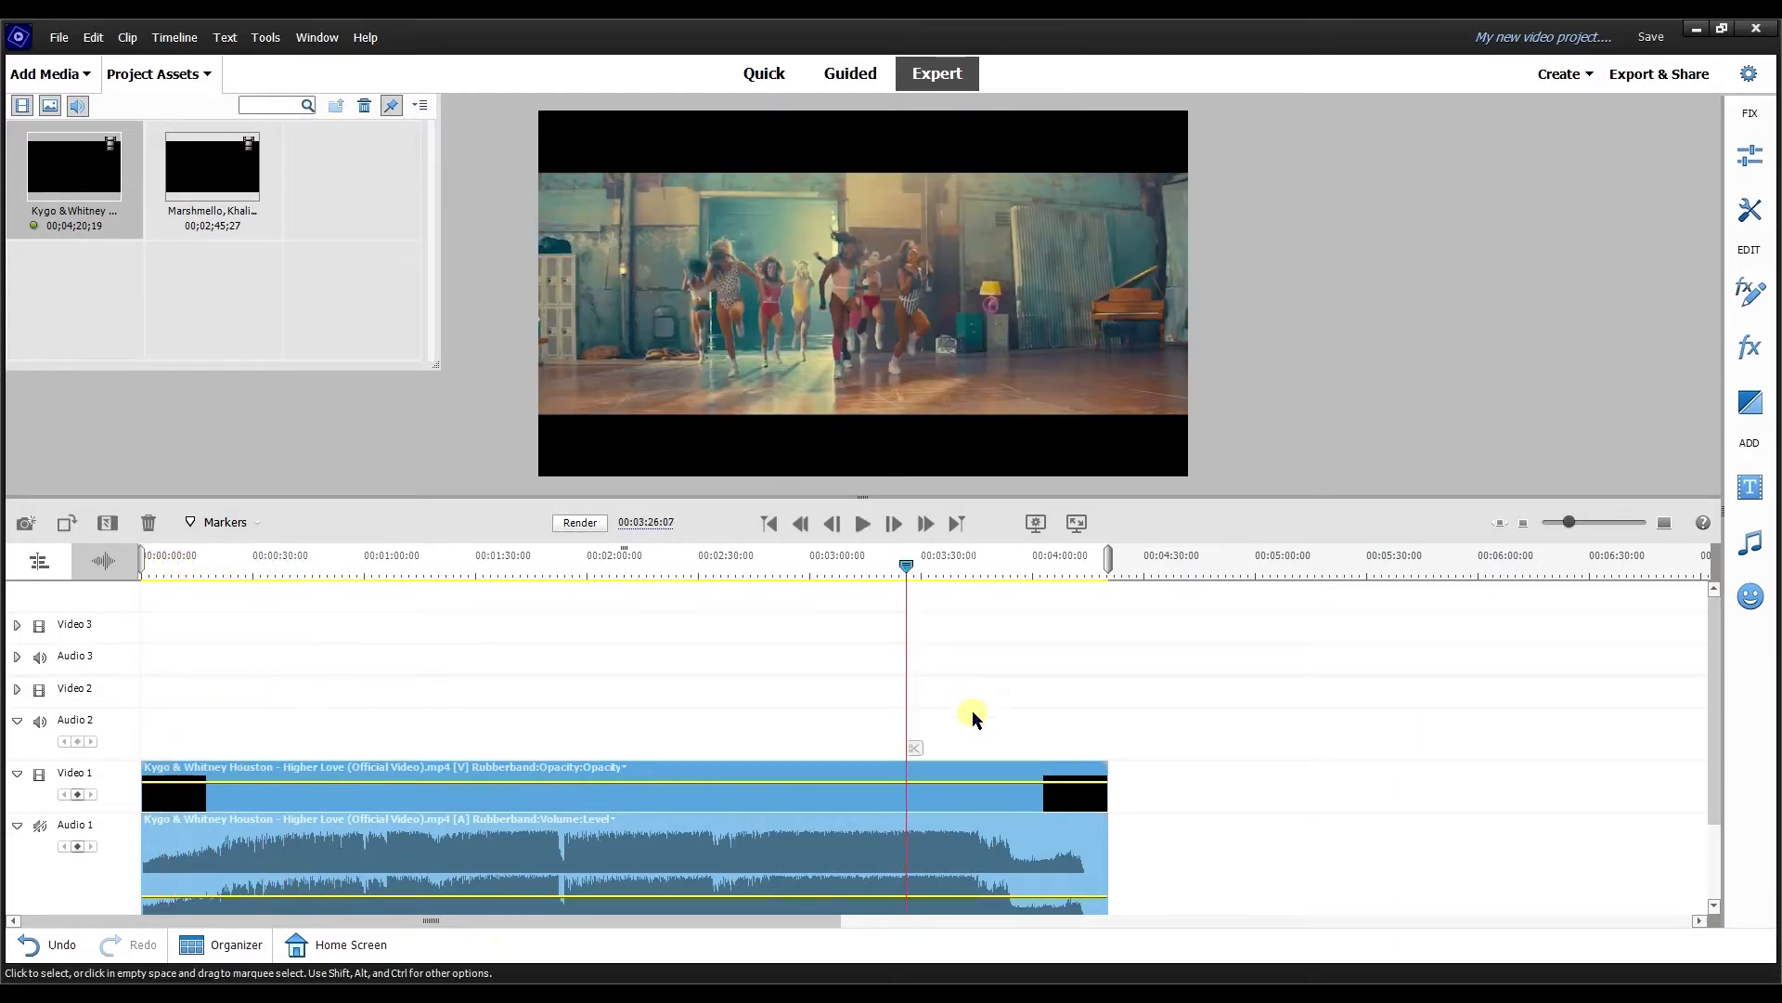
scroll(1051, 773, down, 1)
drag(907, 574, 932, 581)
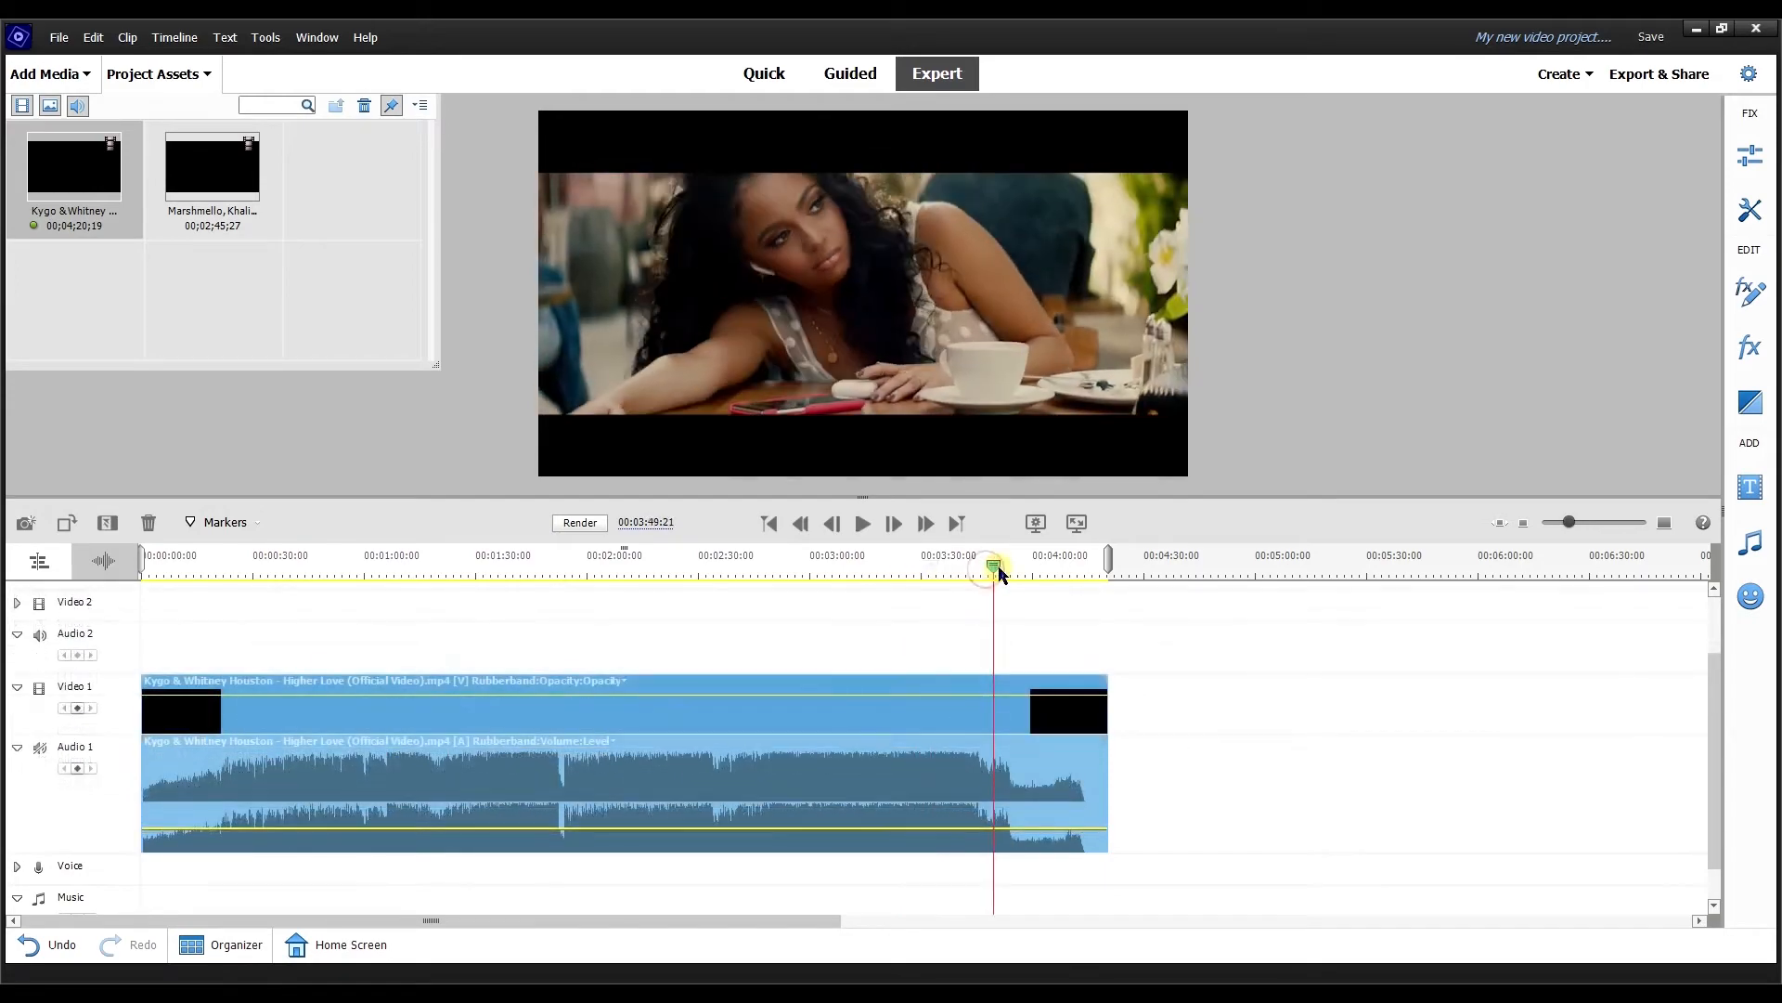
drag(997, 567, 977, 569)
click(863, 523)
click(863, 526)
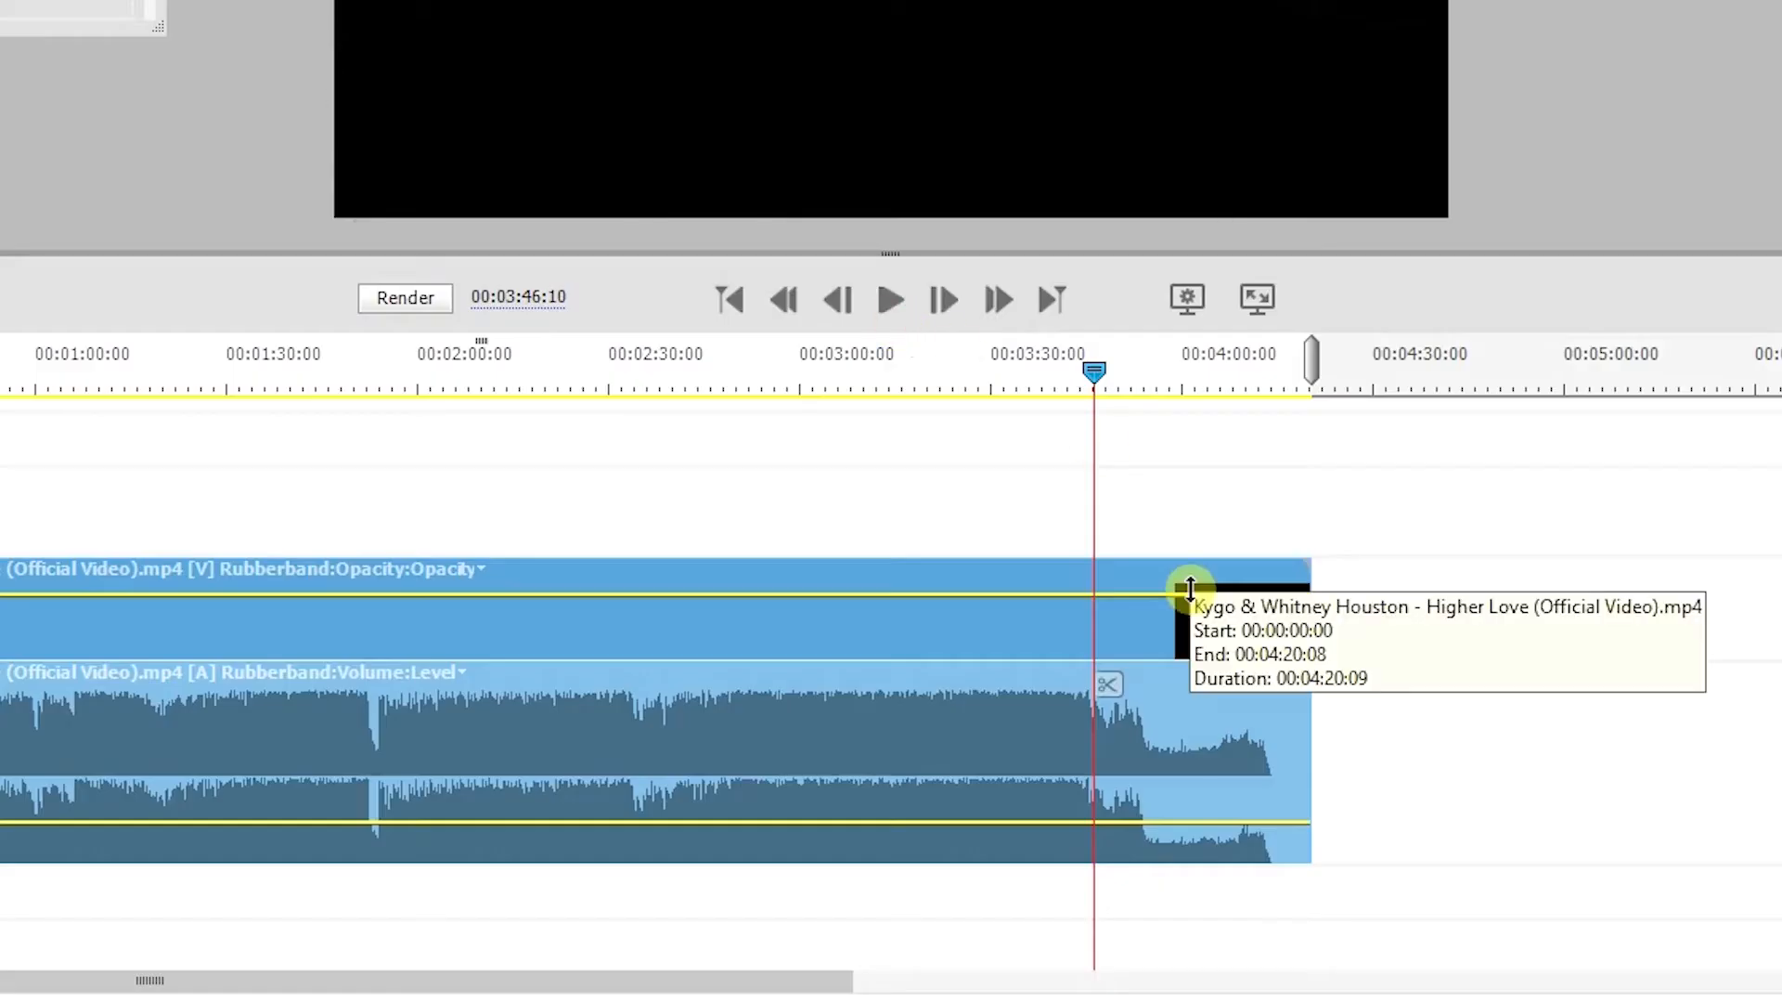
click(1110, 688)
key(Delete)
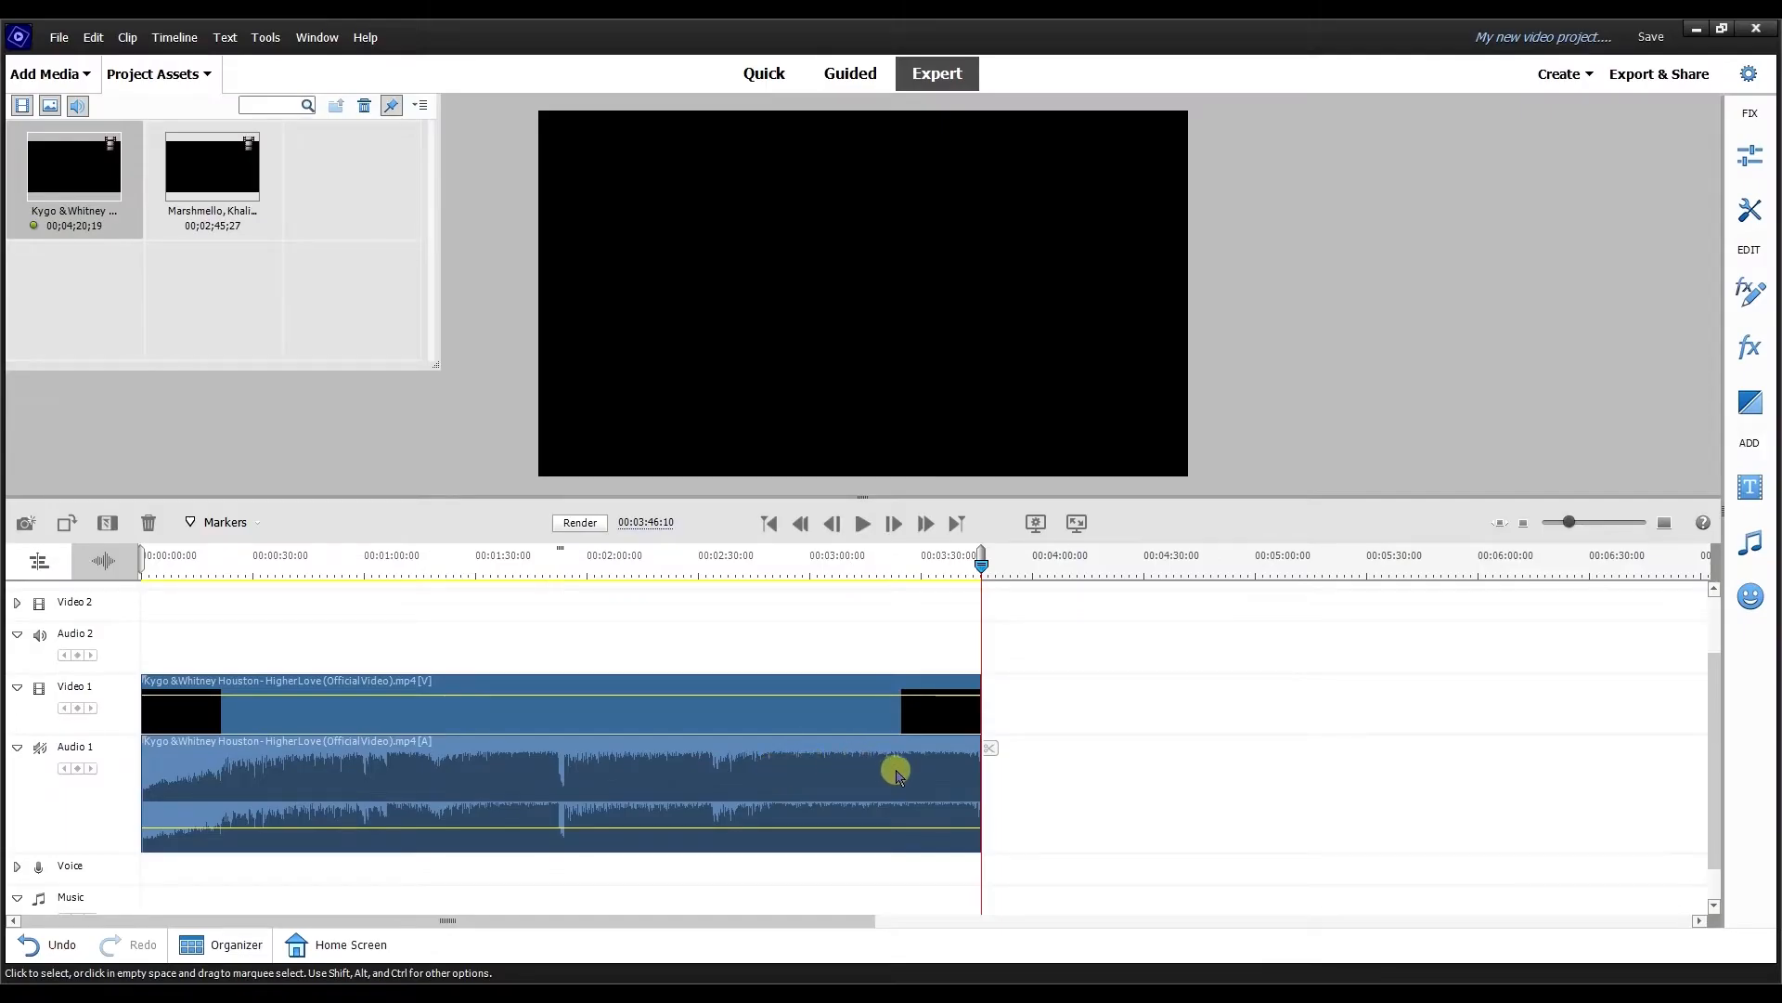
Apply Fade Out Audio and Video to the Higher Love clip and scrub through its ending to check the fade
click(896, 776)
right_click(897, 776)
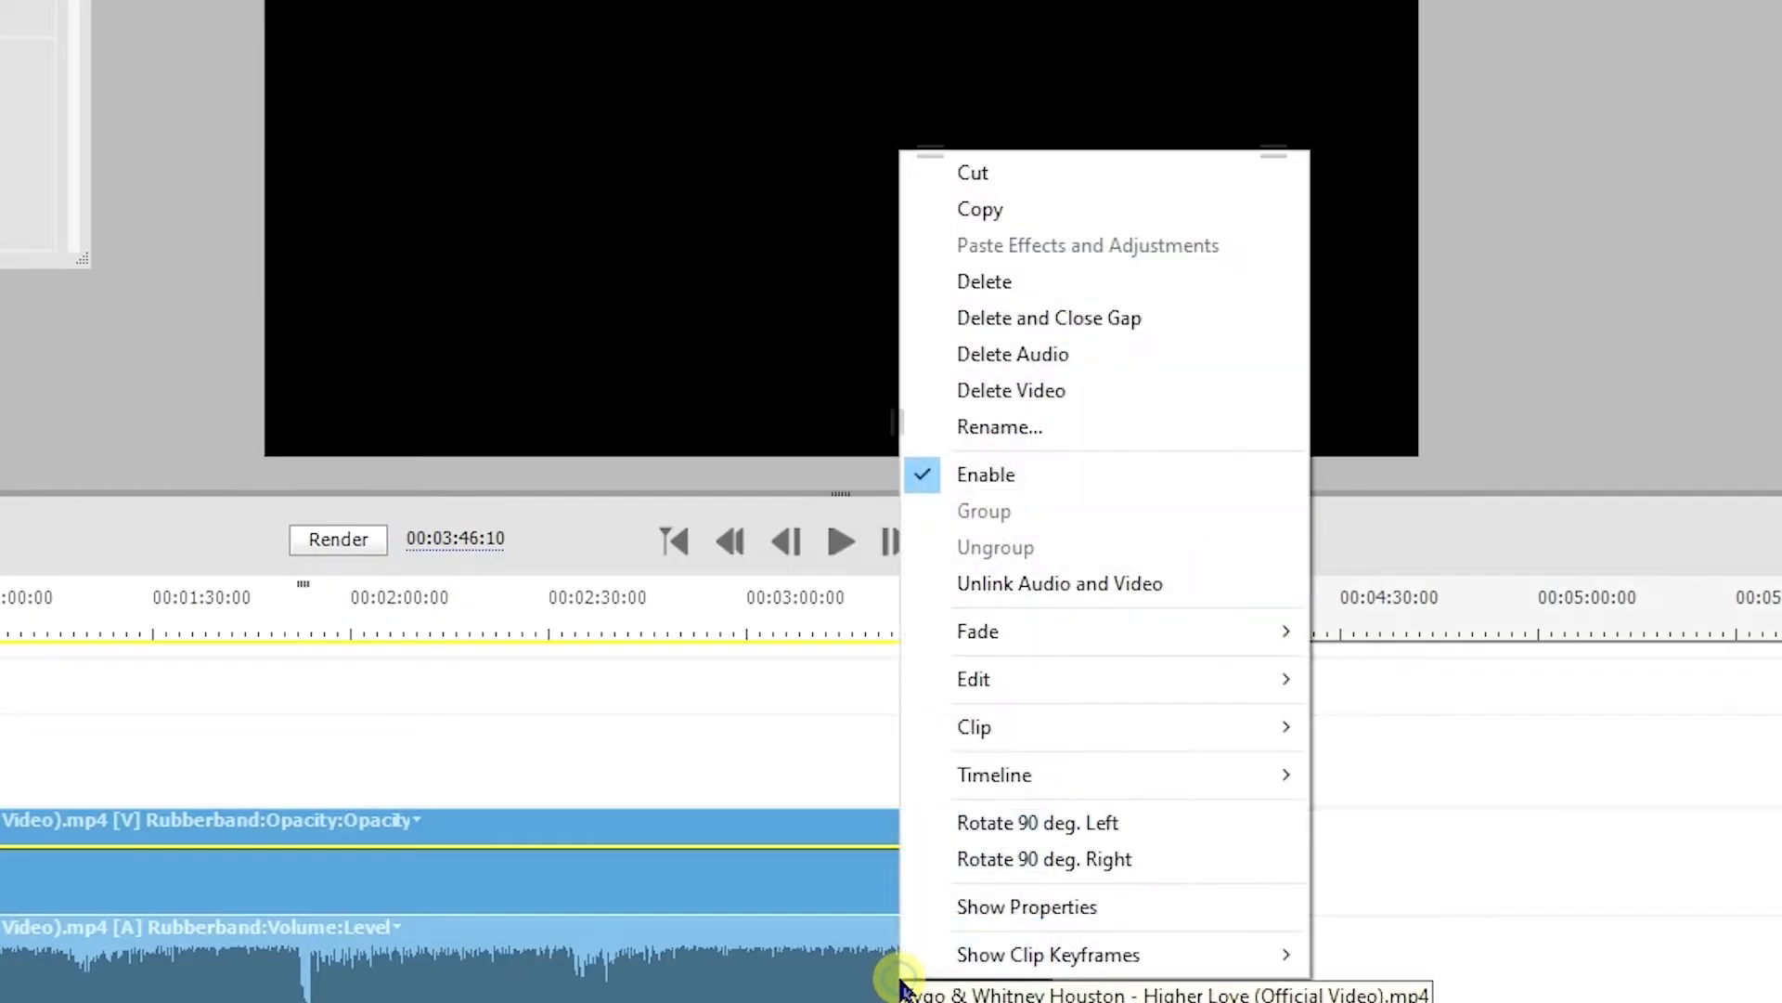
mouse_move(986, 632)
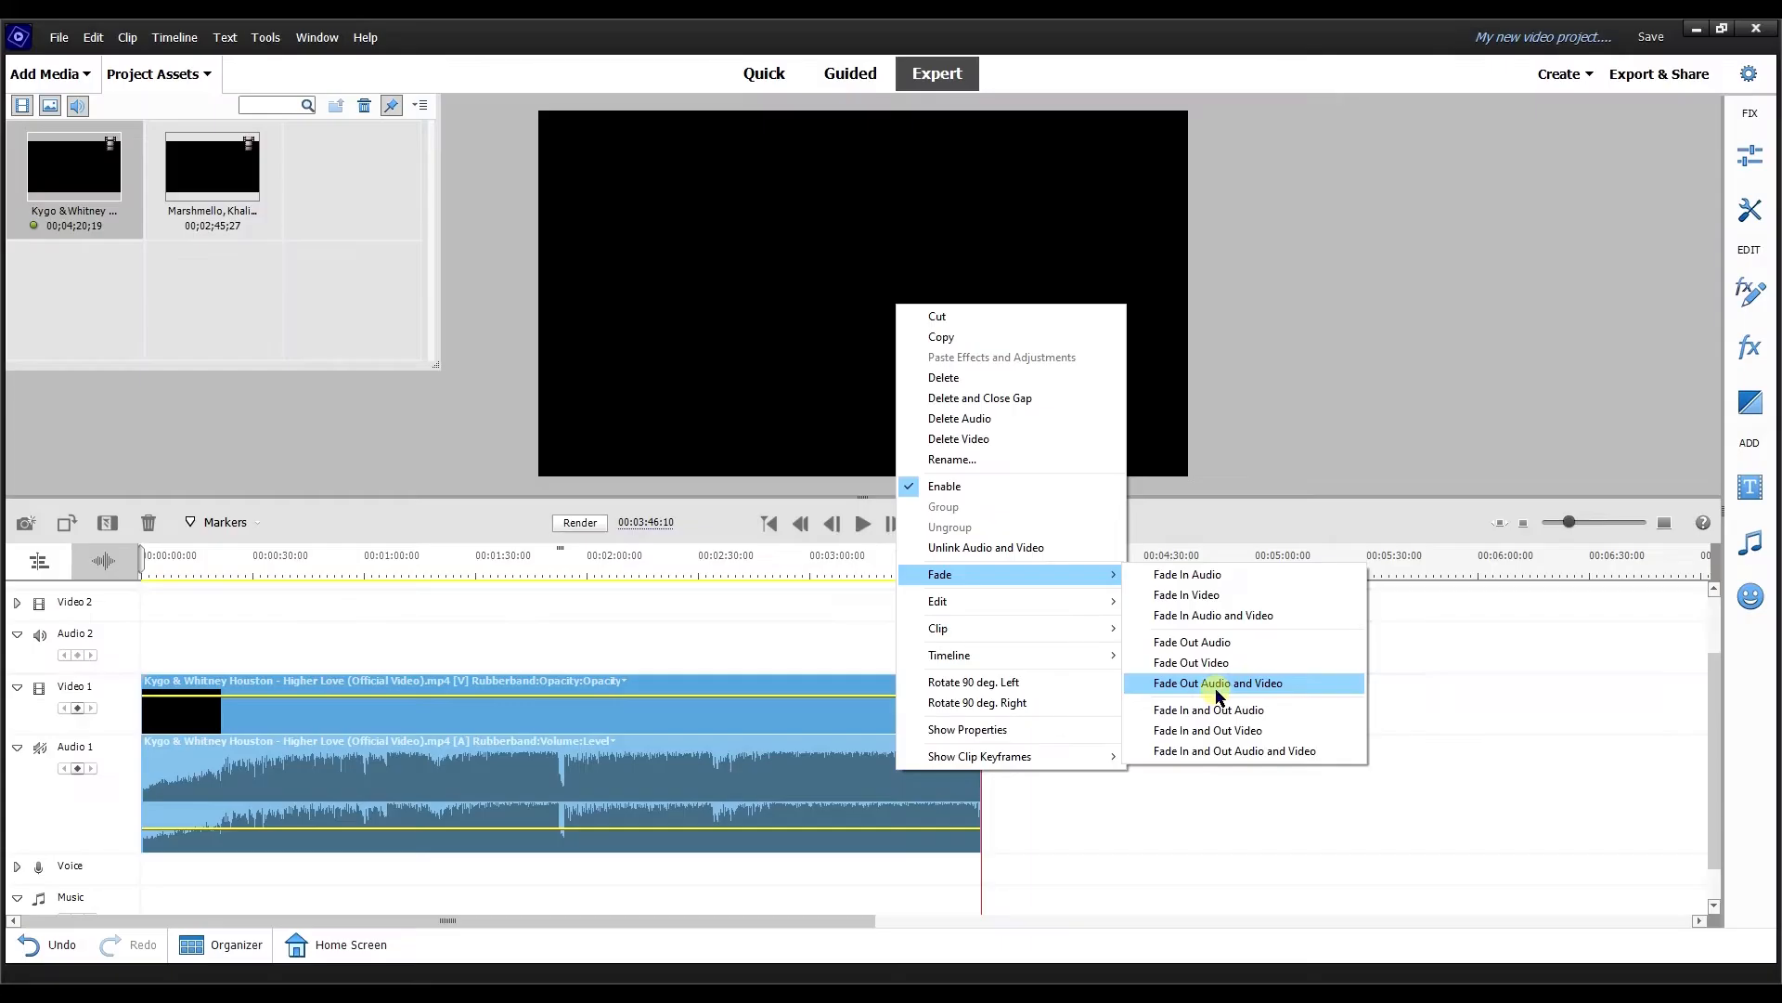
click(1472, 824)
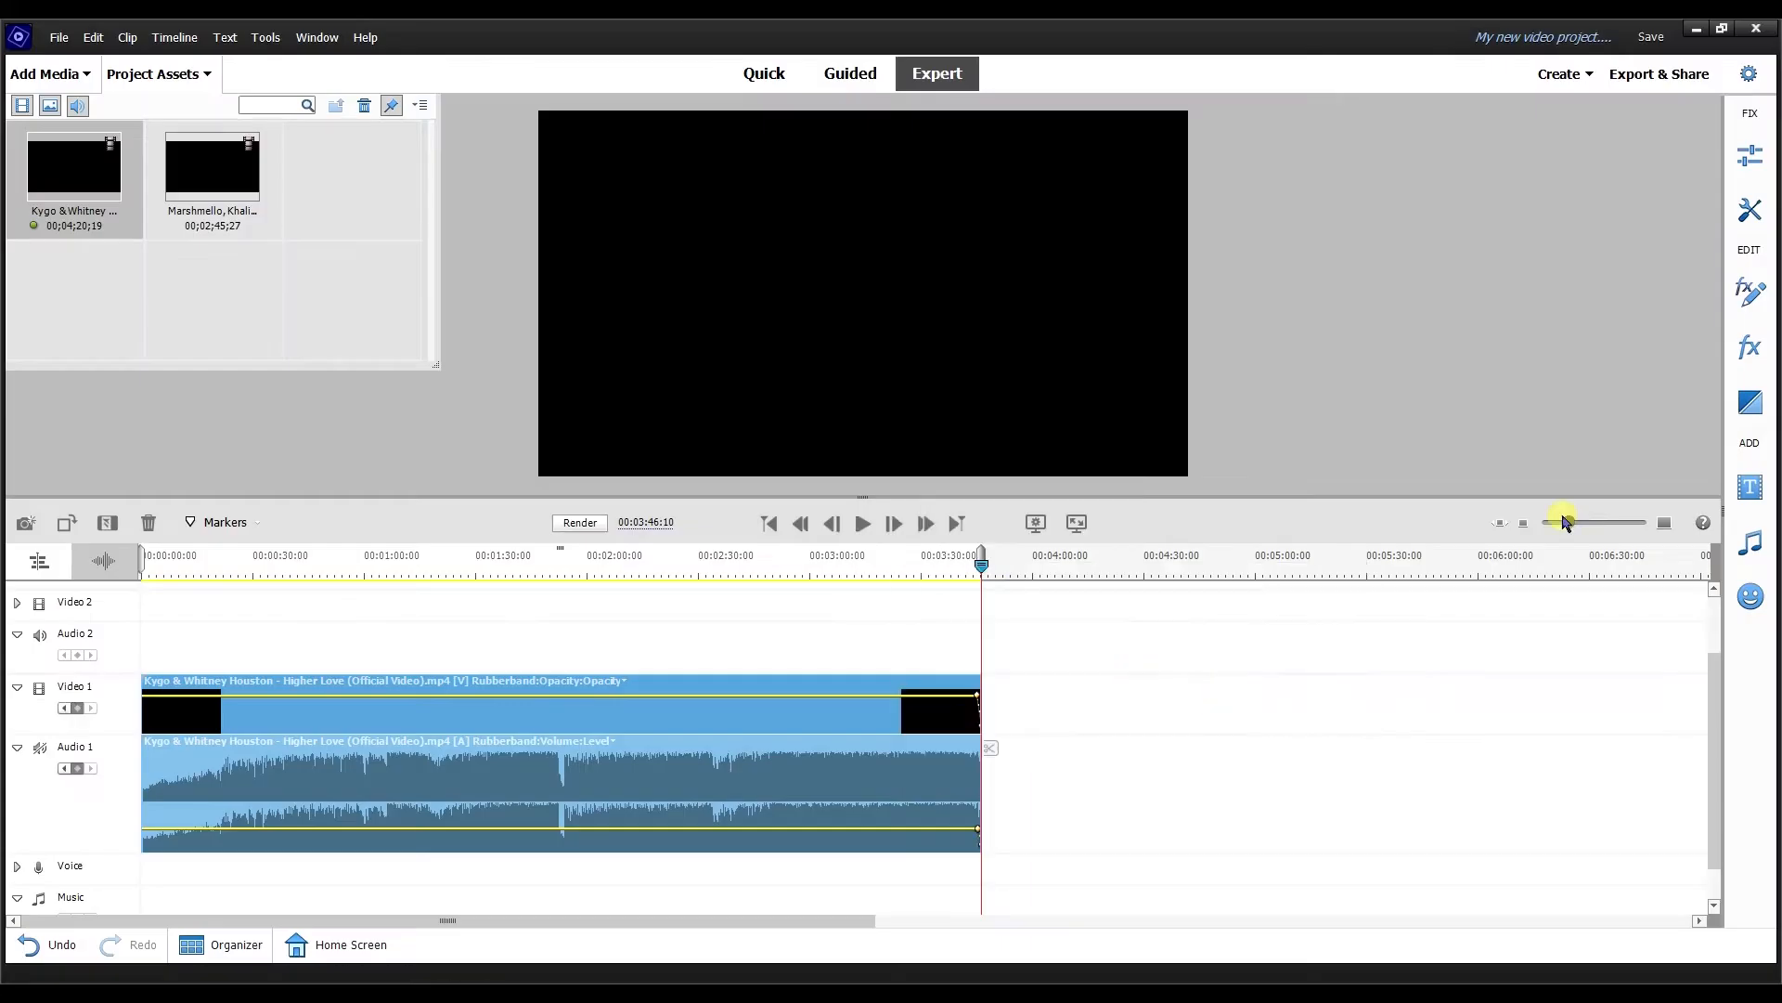
drag(1578, 525, 1594, 522)
mouse_move(915, 577)
mouse_down()
mouse_move(858, 585)
mouse_move(894, 577)
mouse_up()
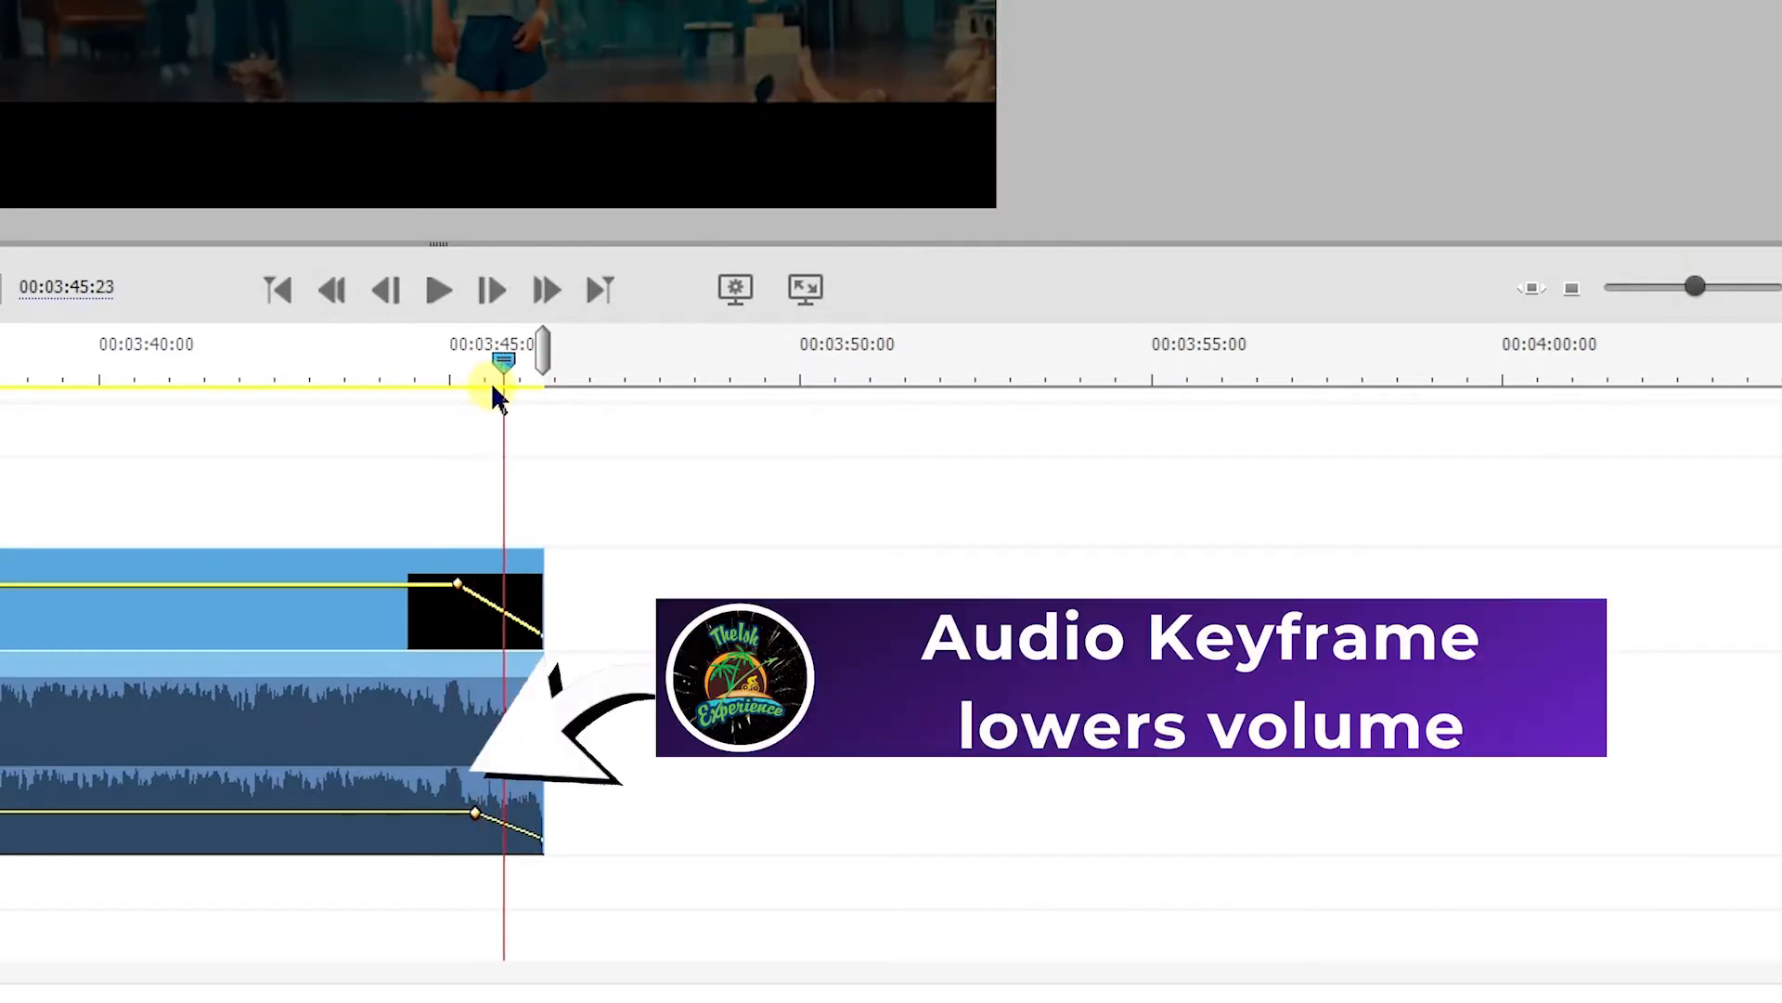
drag(493, 389, 531, 393)
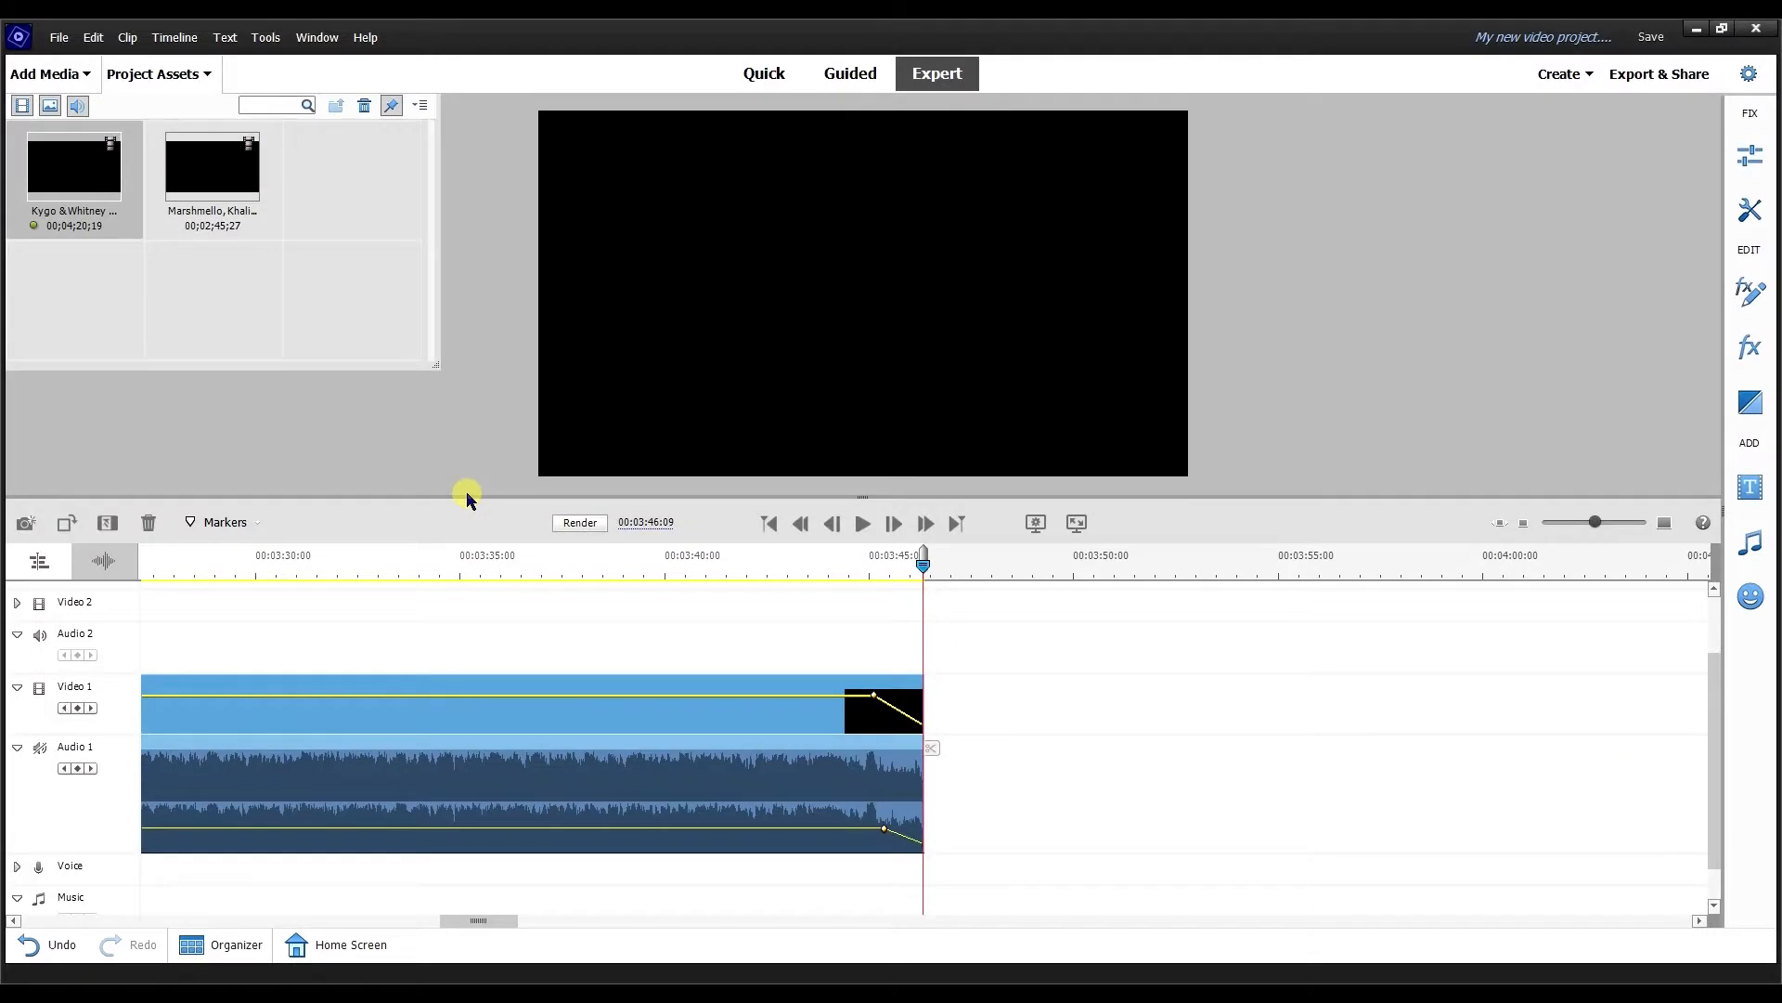
Place the Numb clip on the Video 2 and Audio 2 tracks at 00:03:46:11 and mute Audio 2
key(ctrl+z)
click(195, 201)
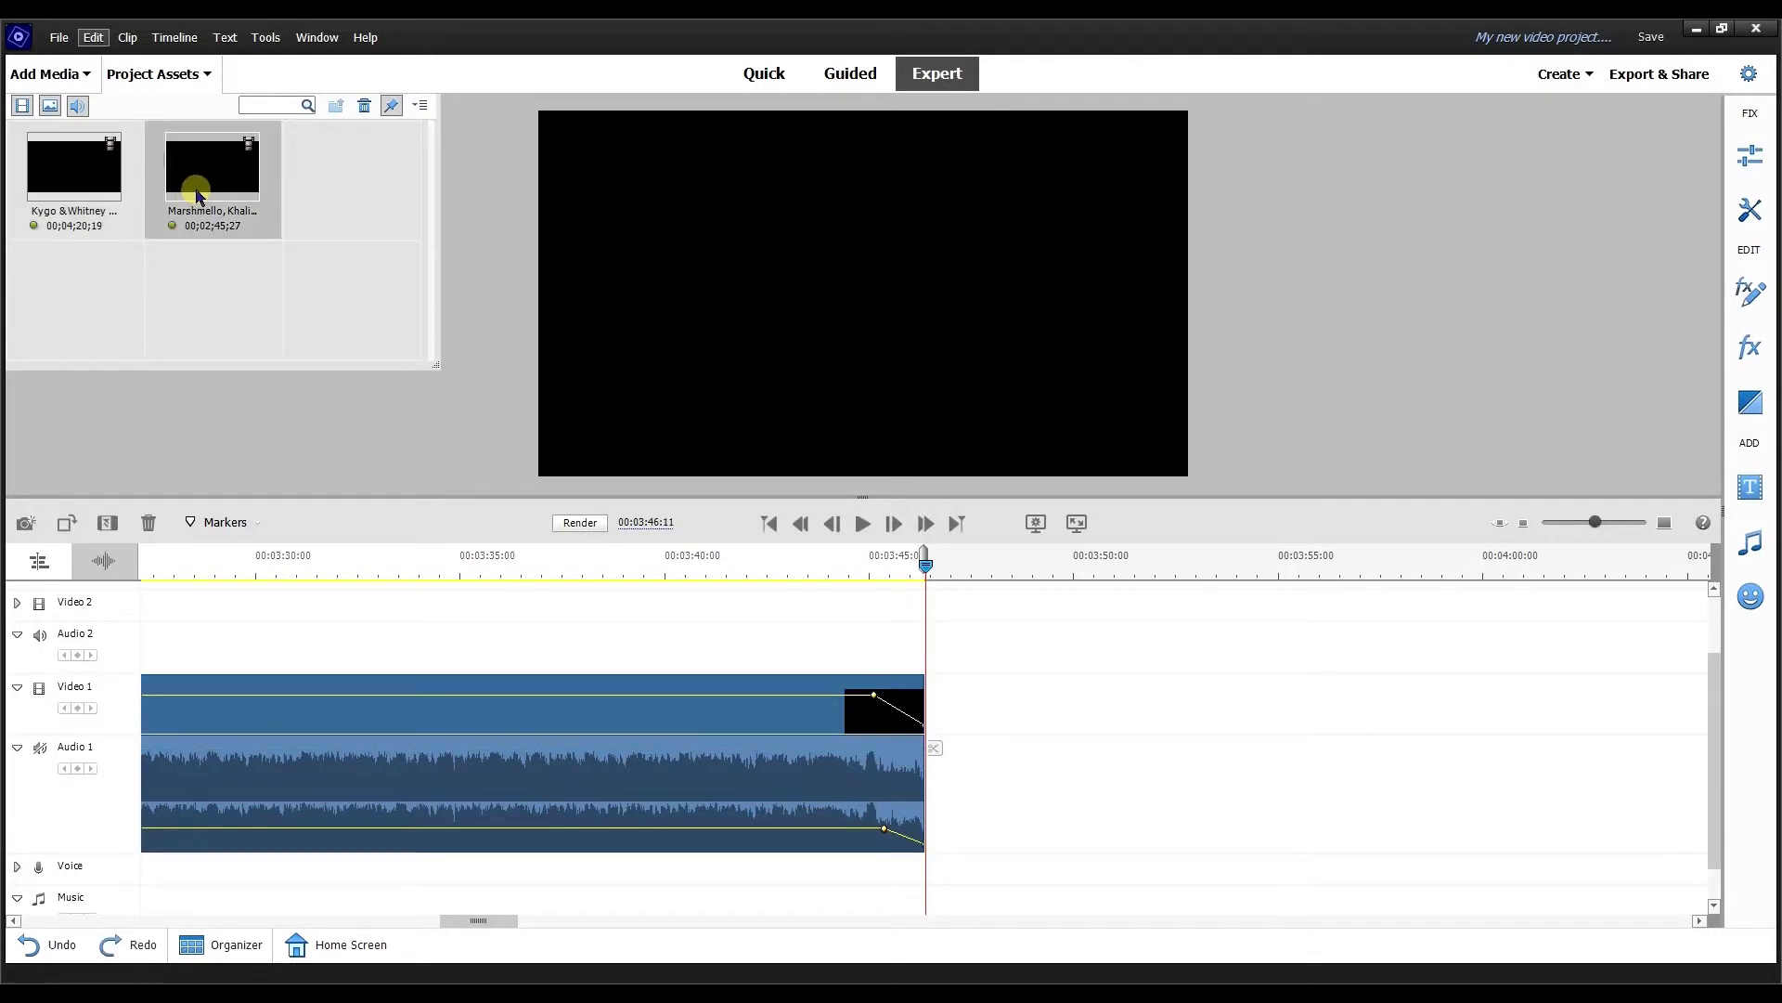
drag(715, 492, 715, 487)
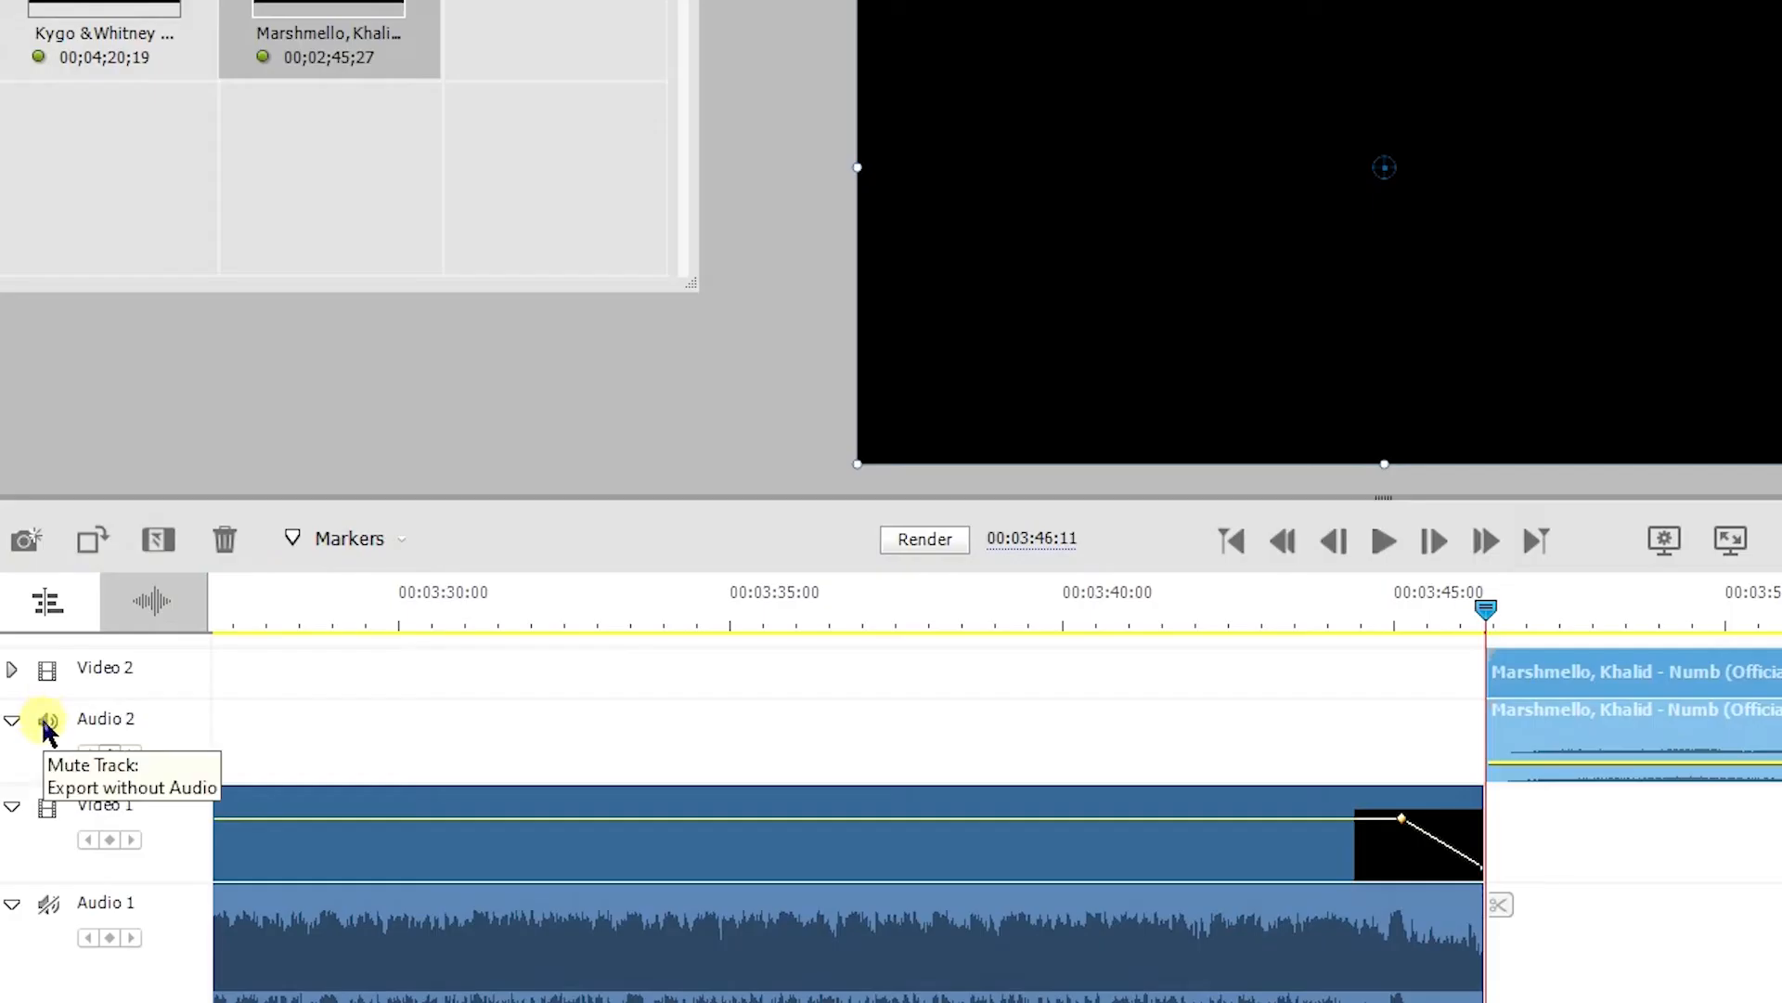
click(47, 721)
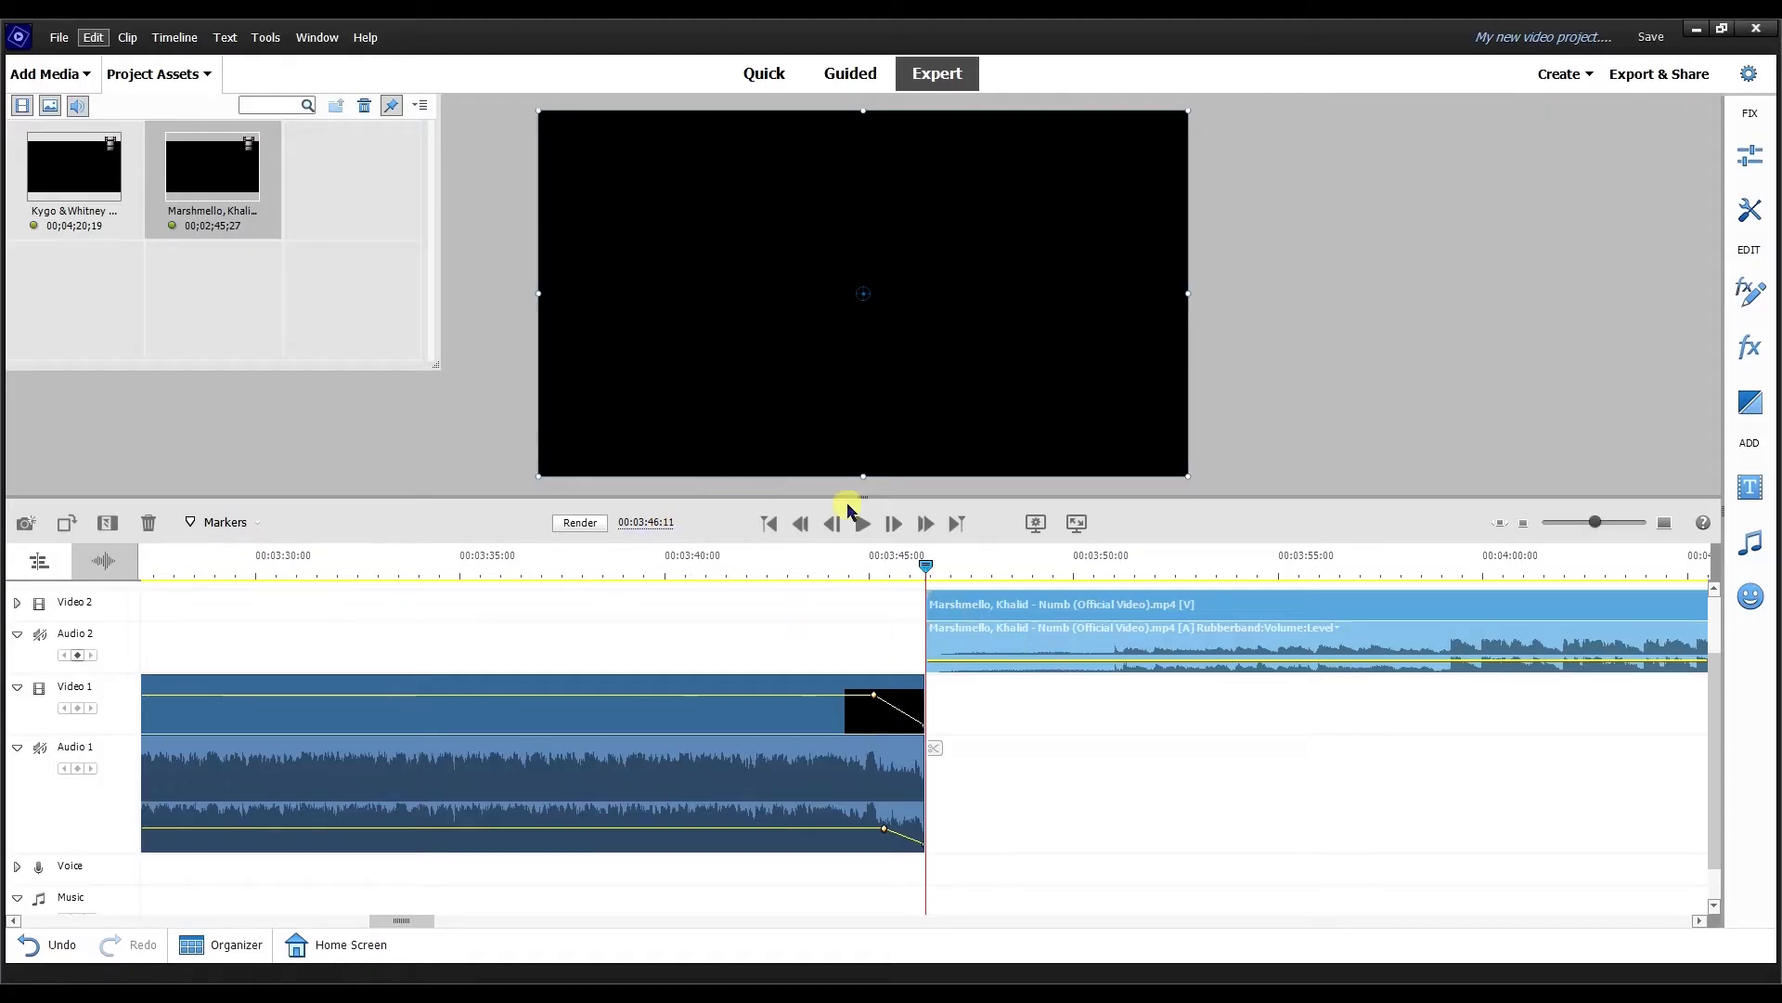
Enlarge the timeline area and the Audio 2 track height, and play the opening of the Numb clip
drag(865, 493, 864, 429)
drag(39, 633, 56, 589)
drag(1597, 452, 1573, 457)
click(863, 456)
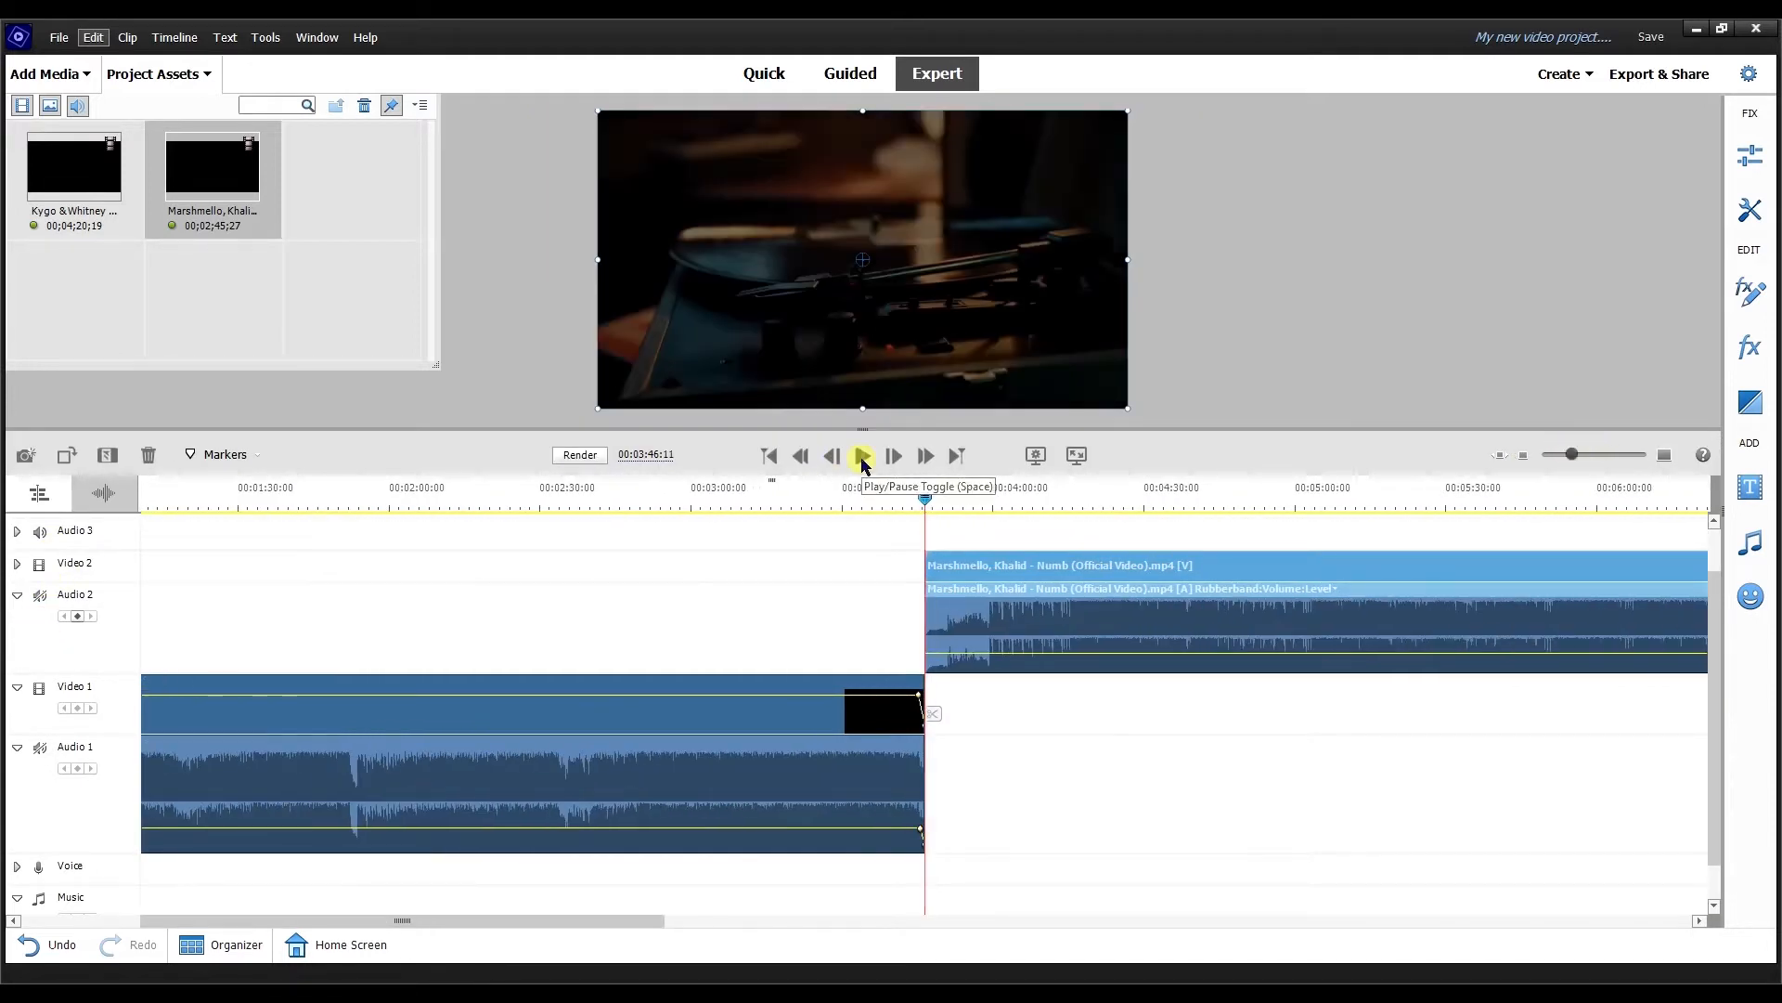
drag(1572, 454, 1597, 454)
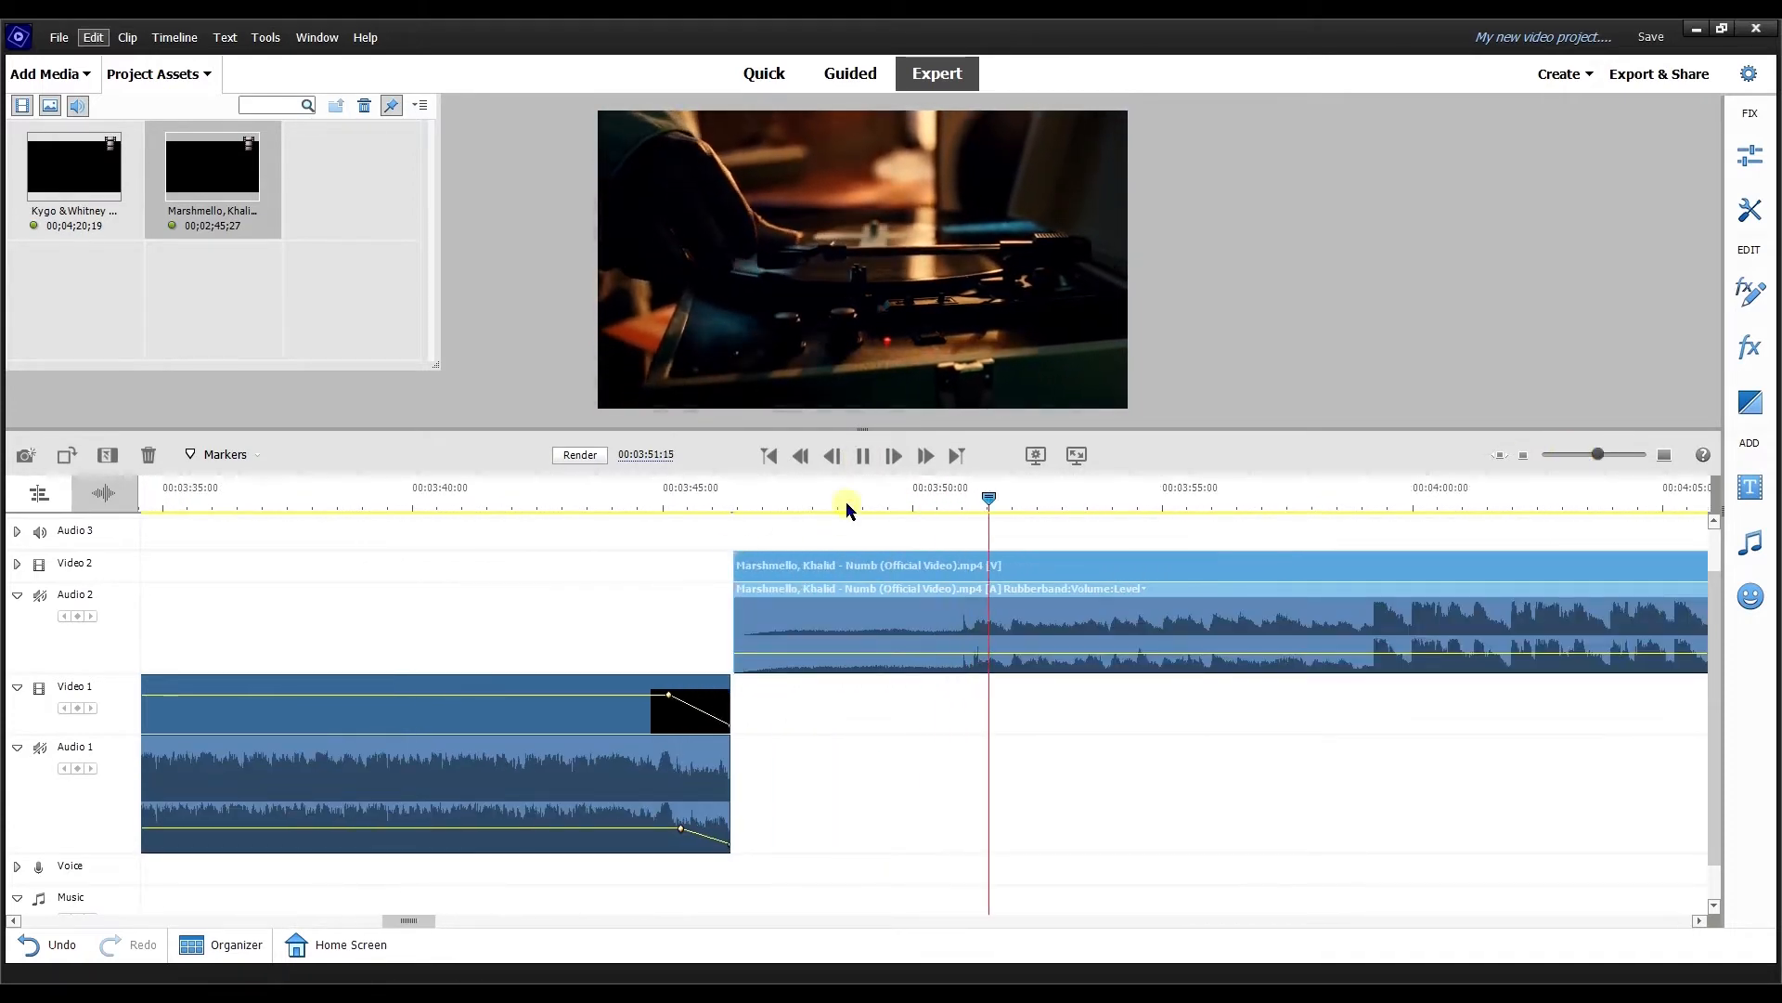
click(863, 456)
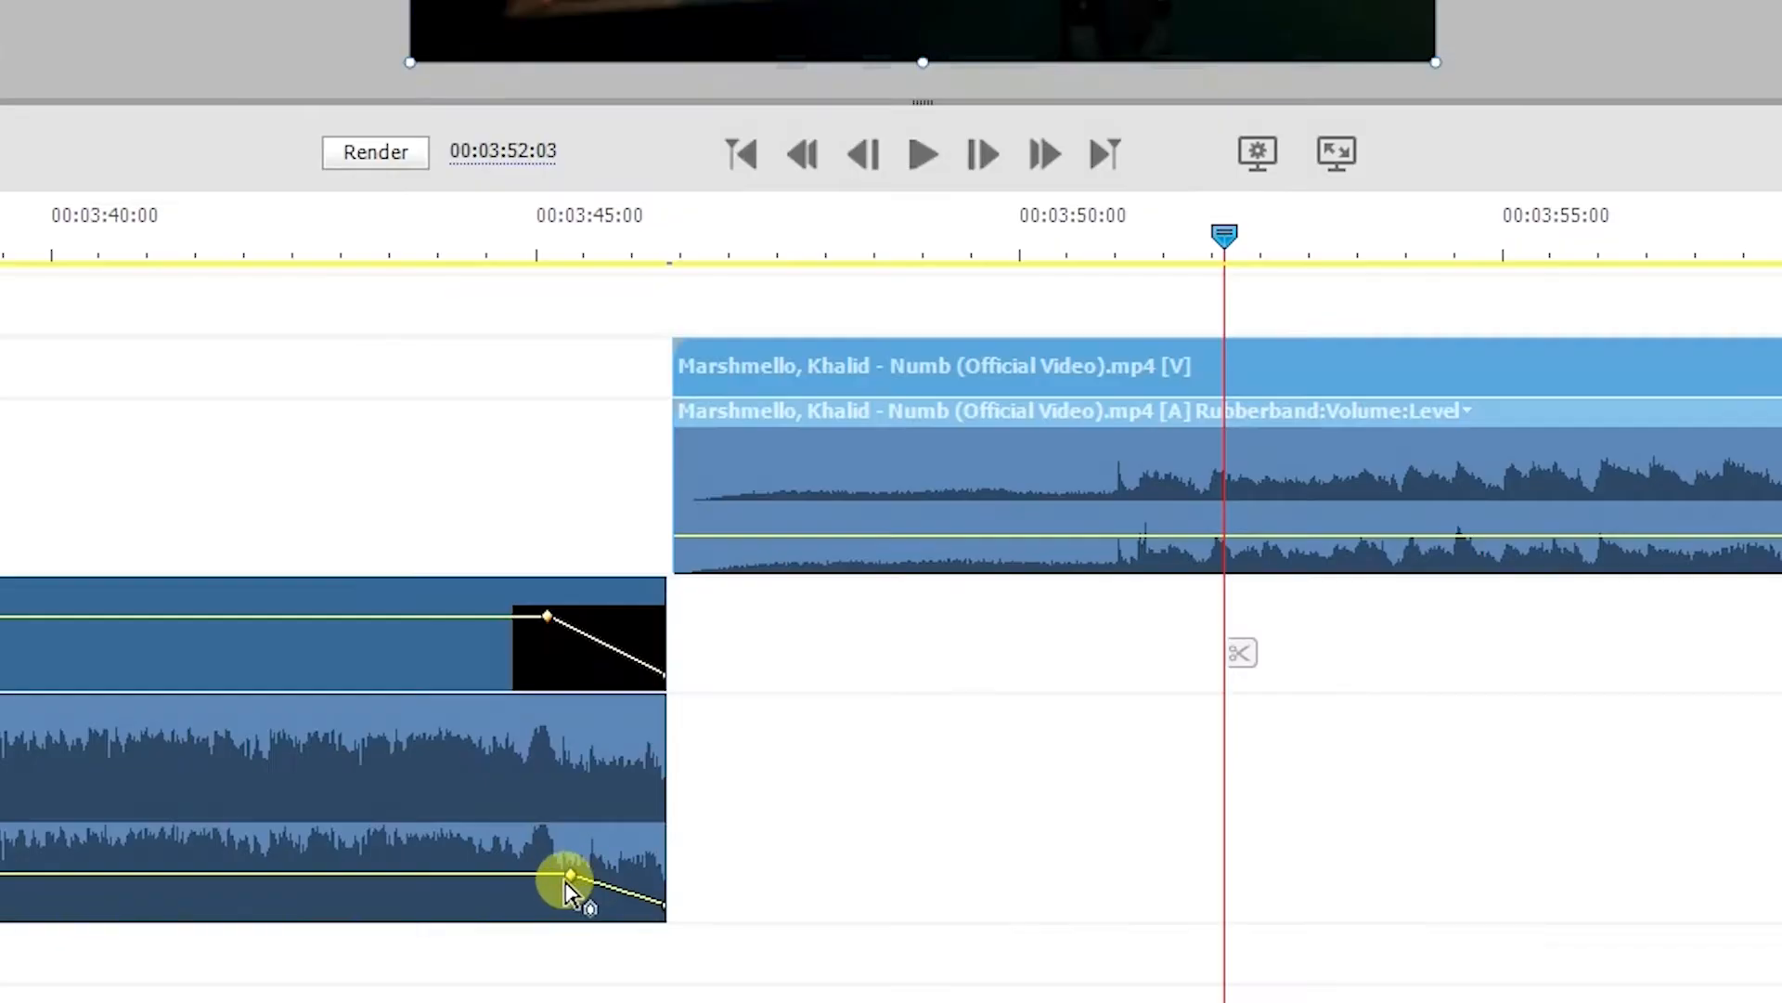
Move the Numb clip earlier to start at about 00:03:41:20, overlapping the end of Higher Love, and play the overlap
click(807, 381)
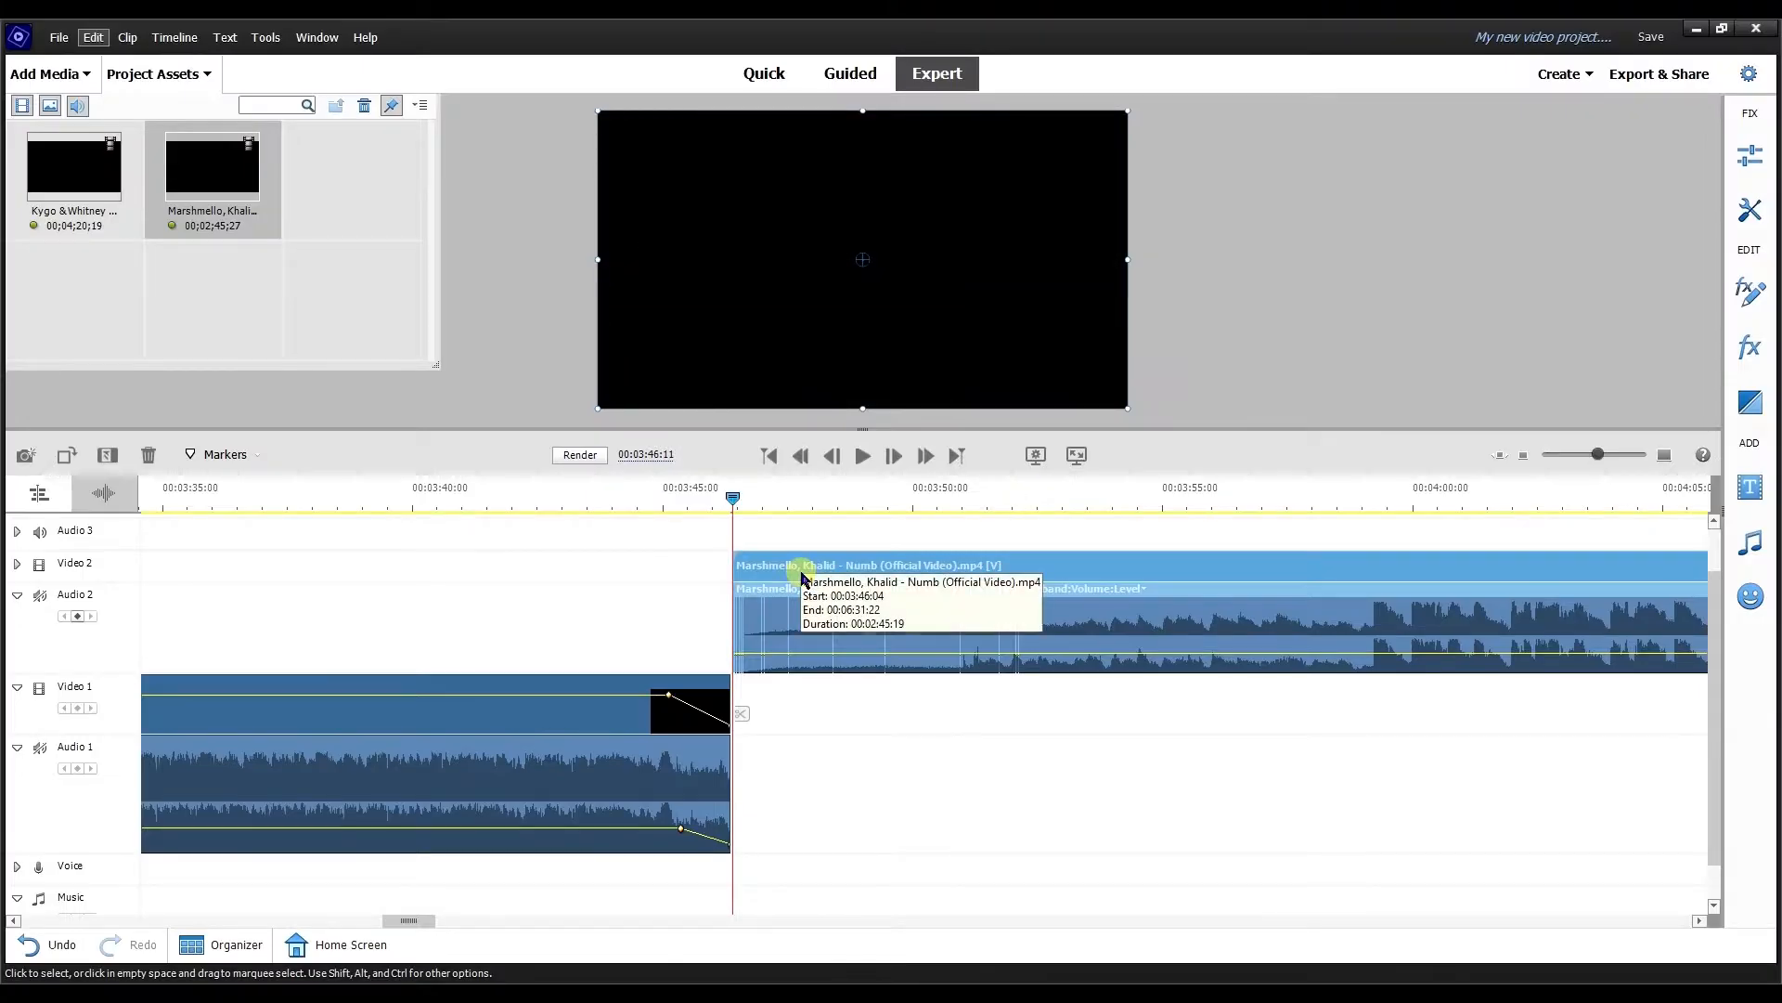
drag(794, 572, 644, 577)
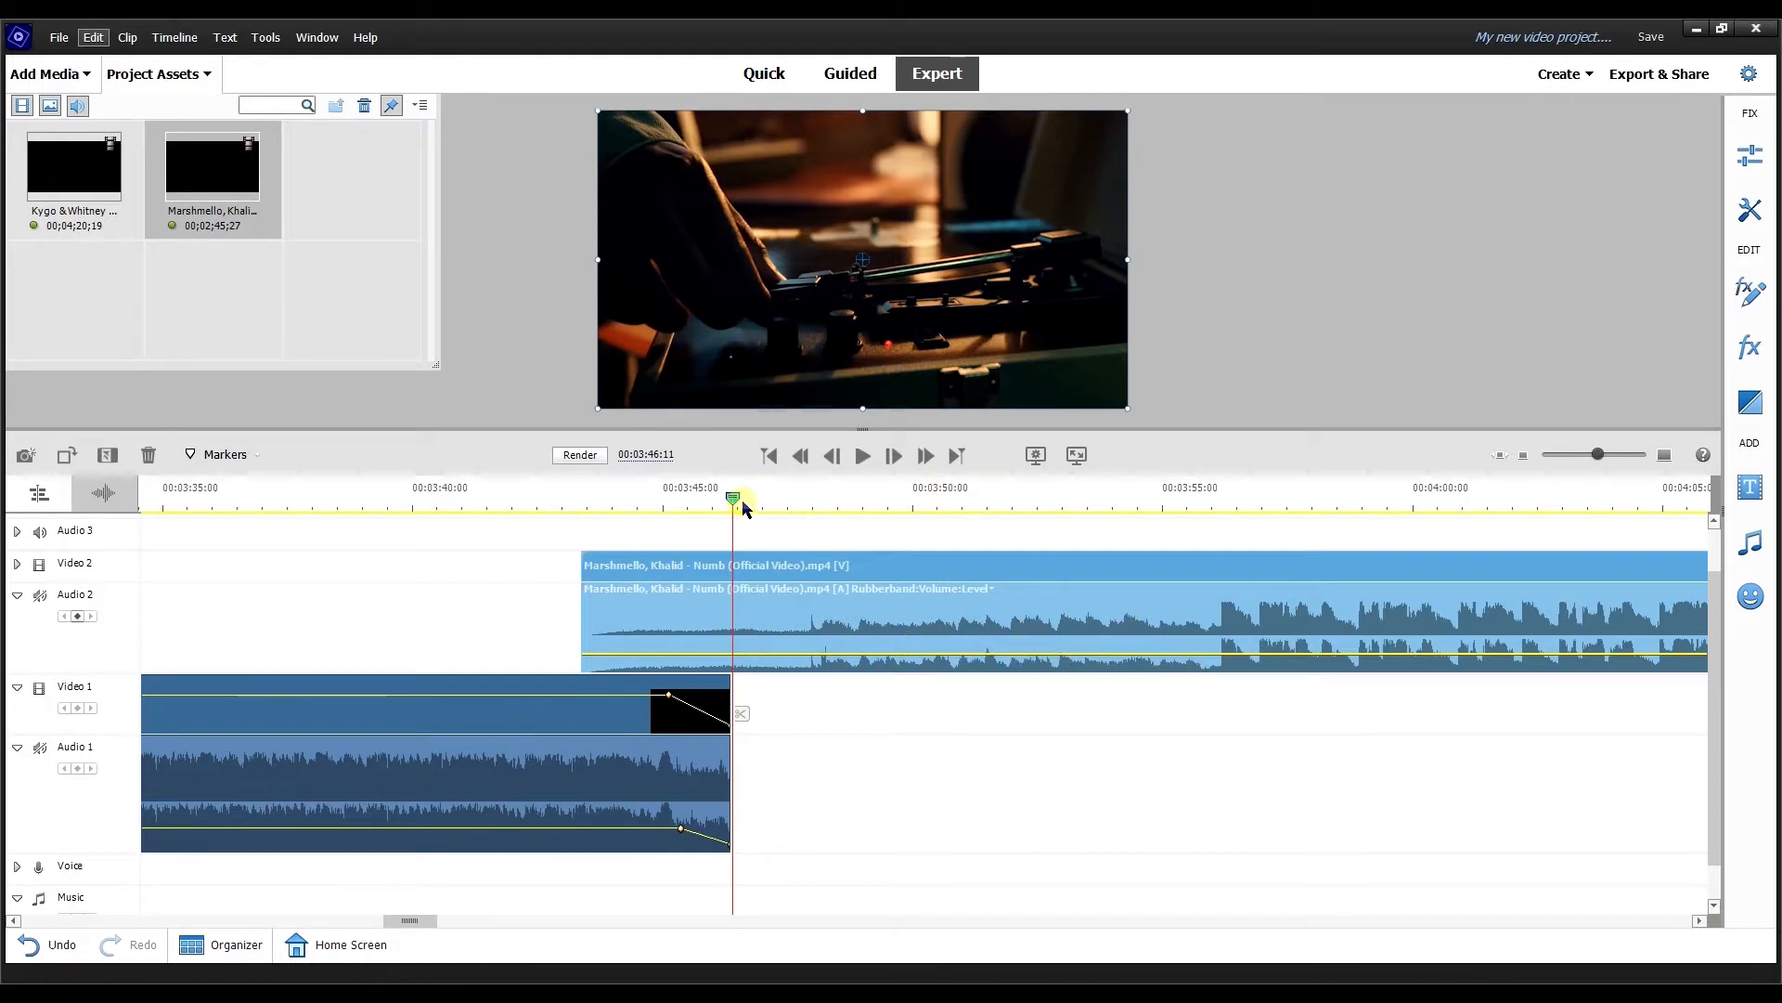
drag(727, 509, 600, 528)
key(space)
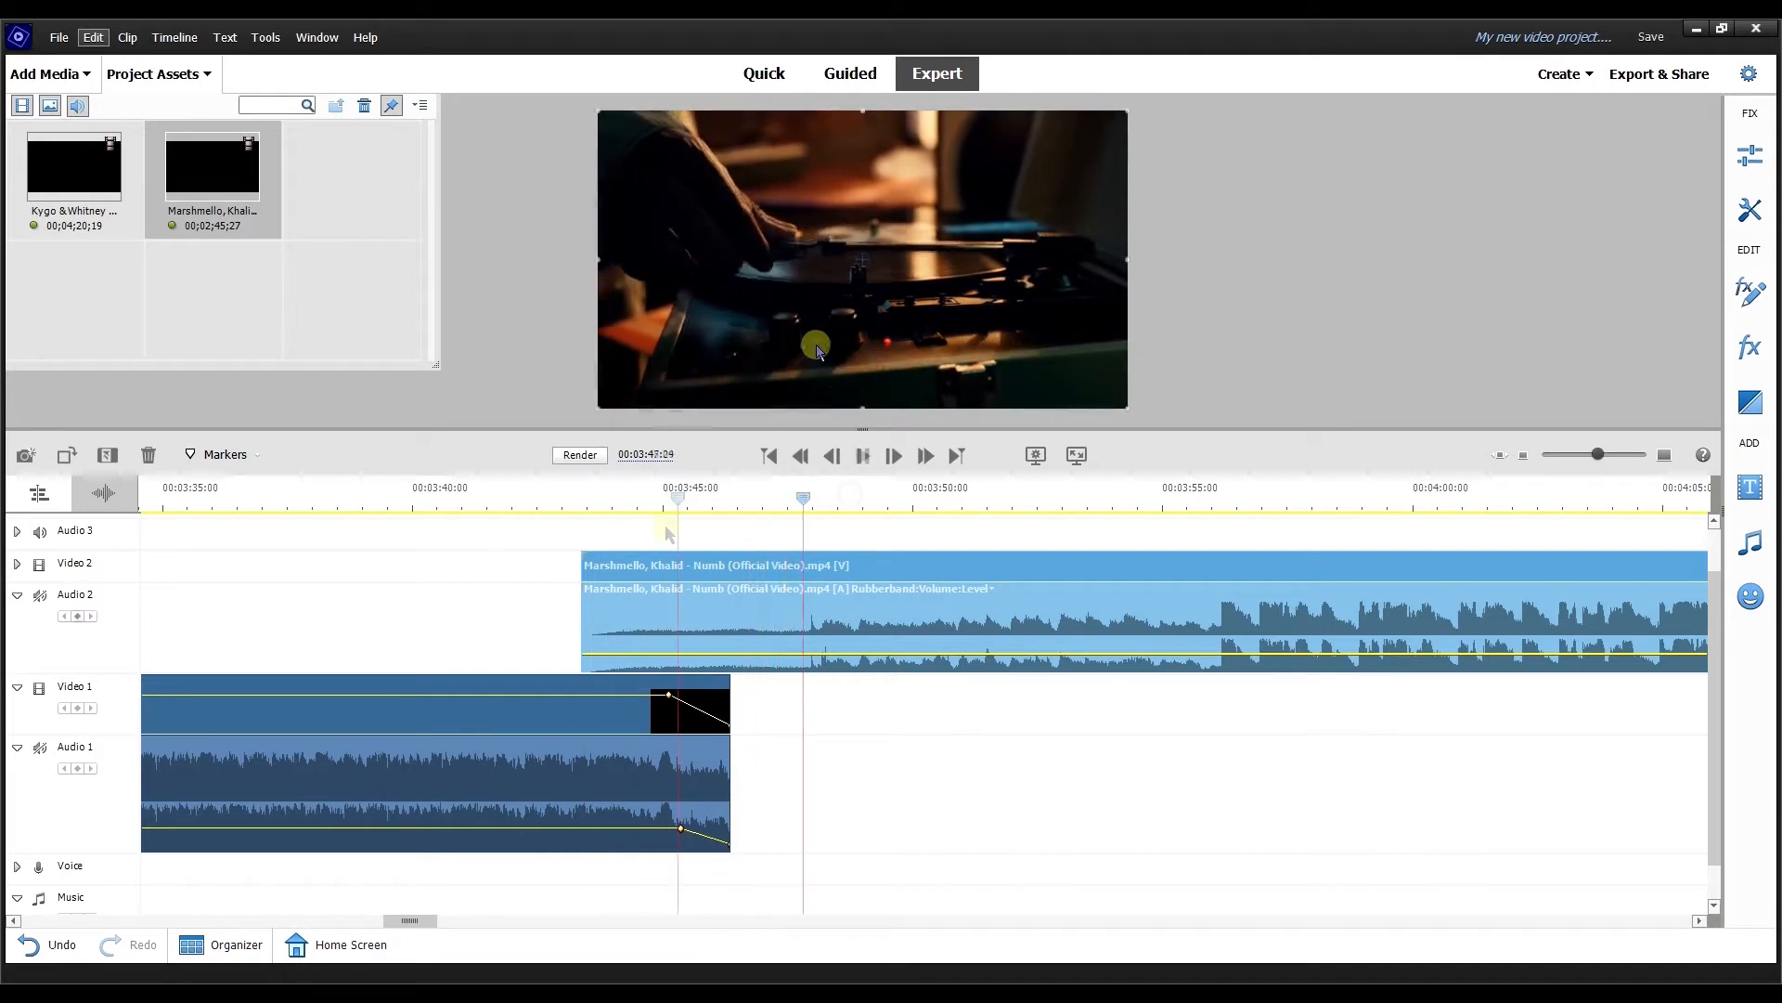
click(601, 540)
drag(842, 568, 757, 578)
drag(577, 505, 585, 502)
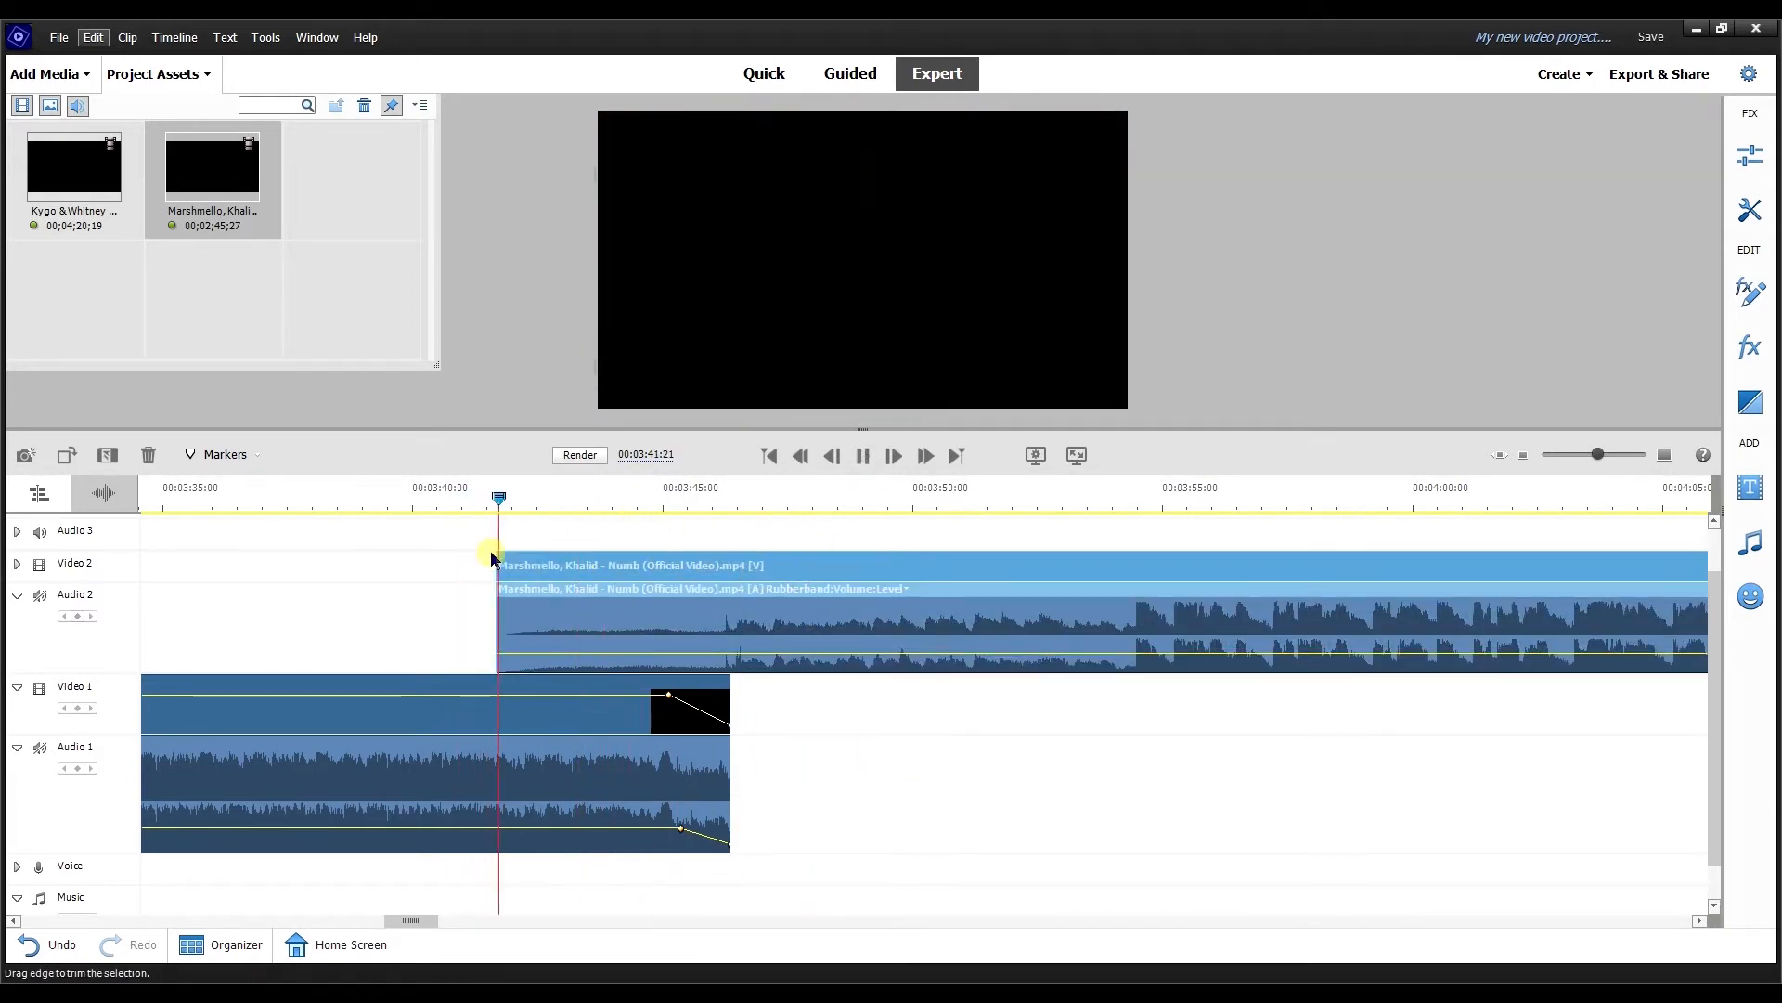
Position the playhead at 00:03:46:10 and unlink the audio and video of the Numb clip
drag(579, 501, 730, 564)
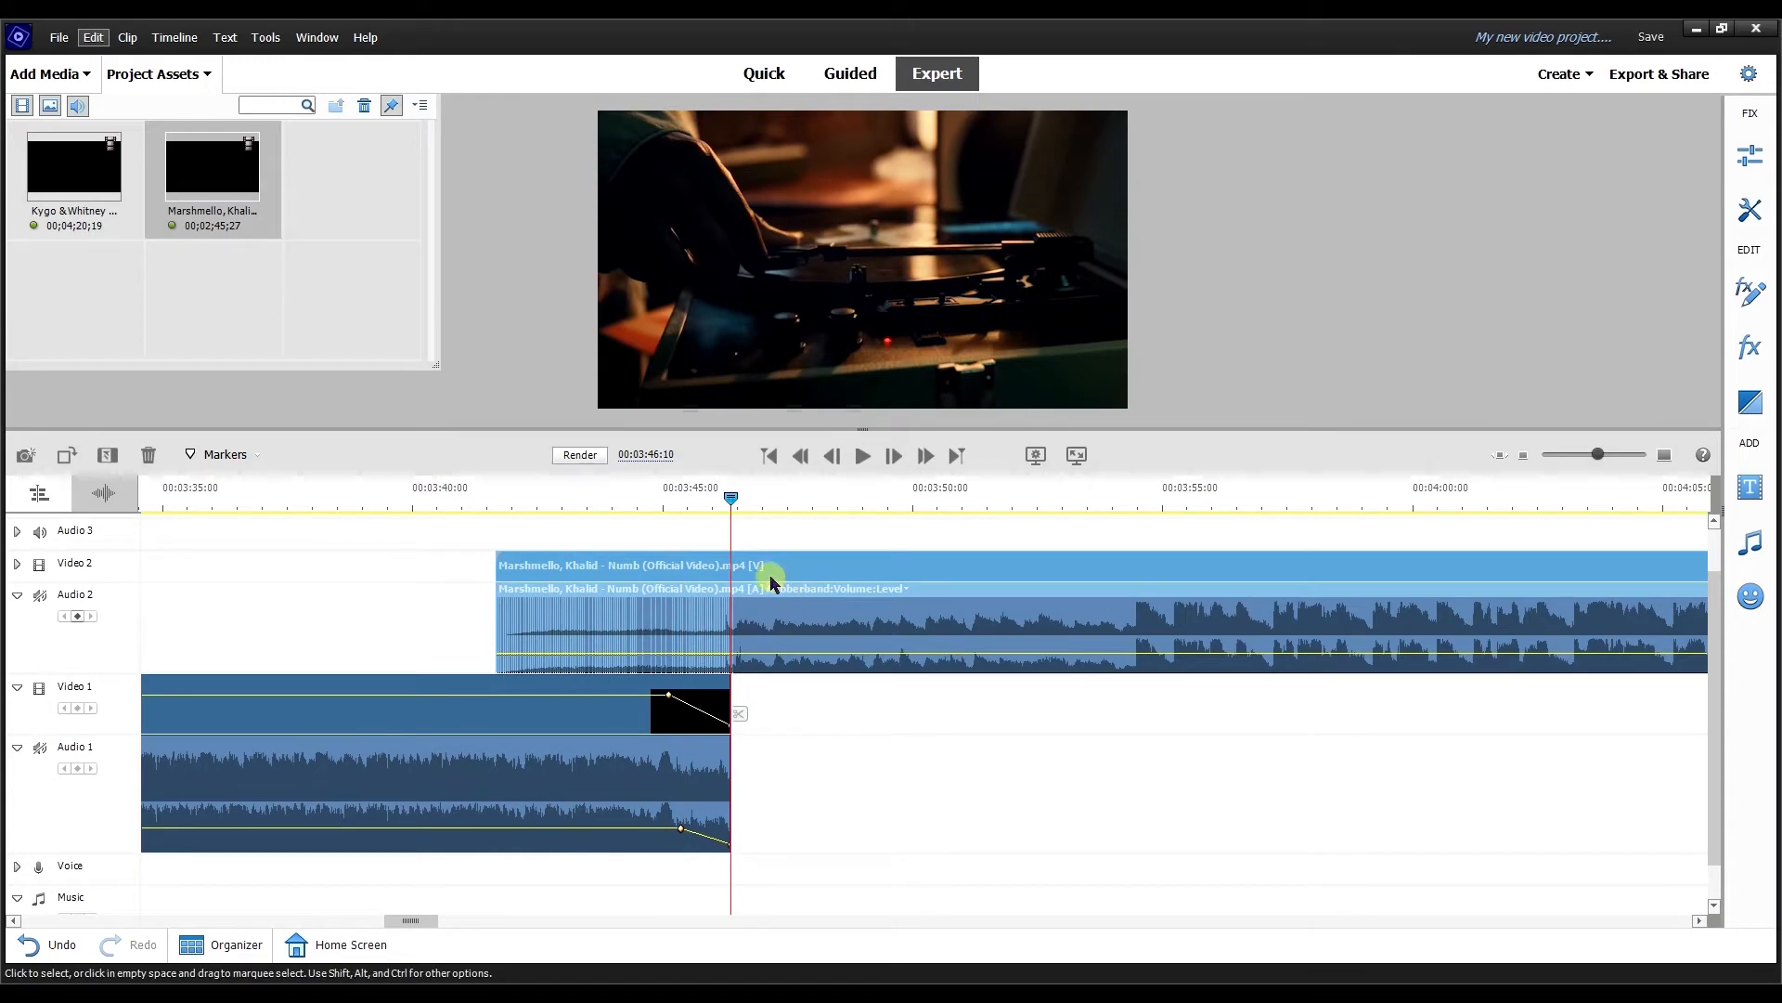
right_click(770, 583)
click(825, 383)
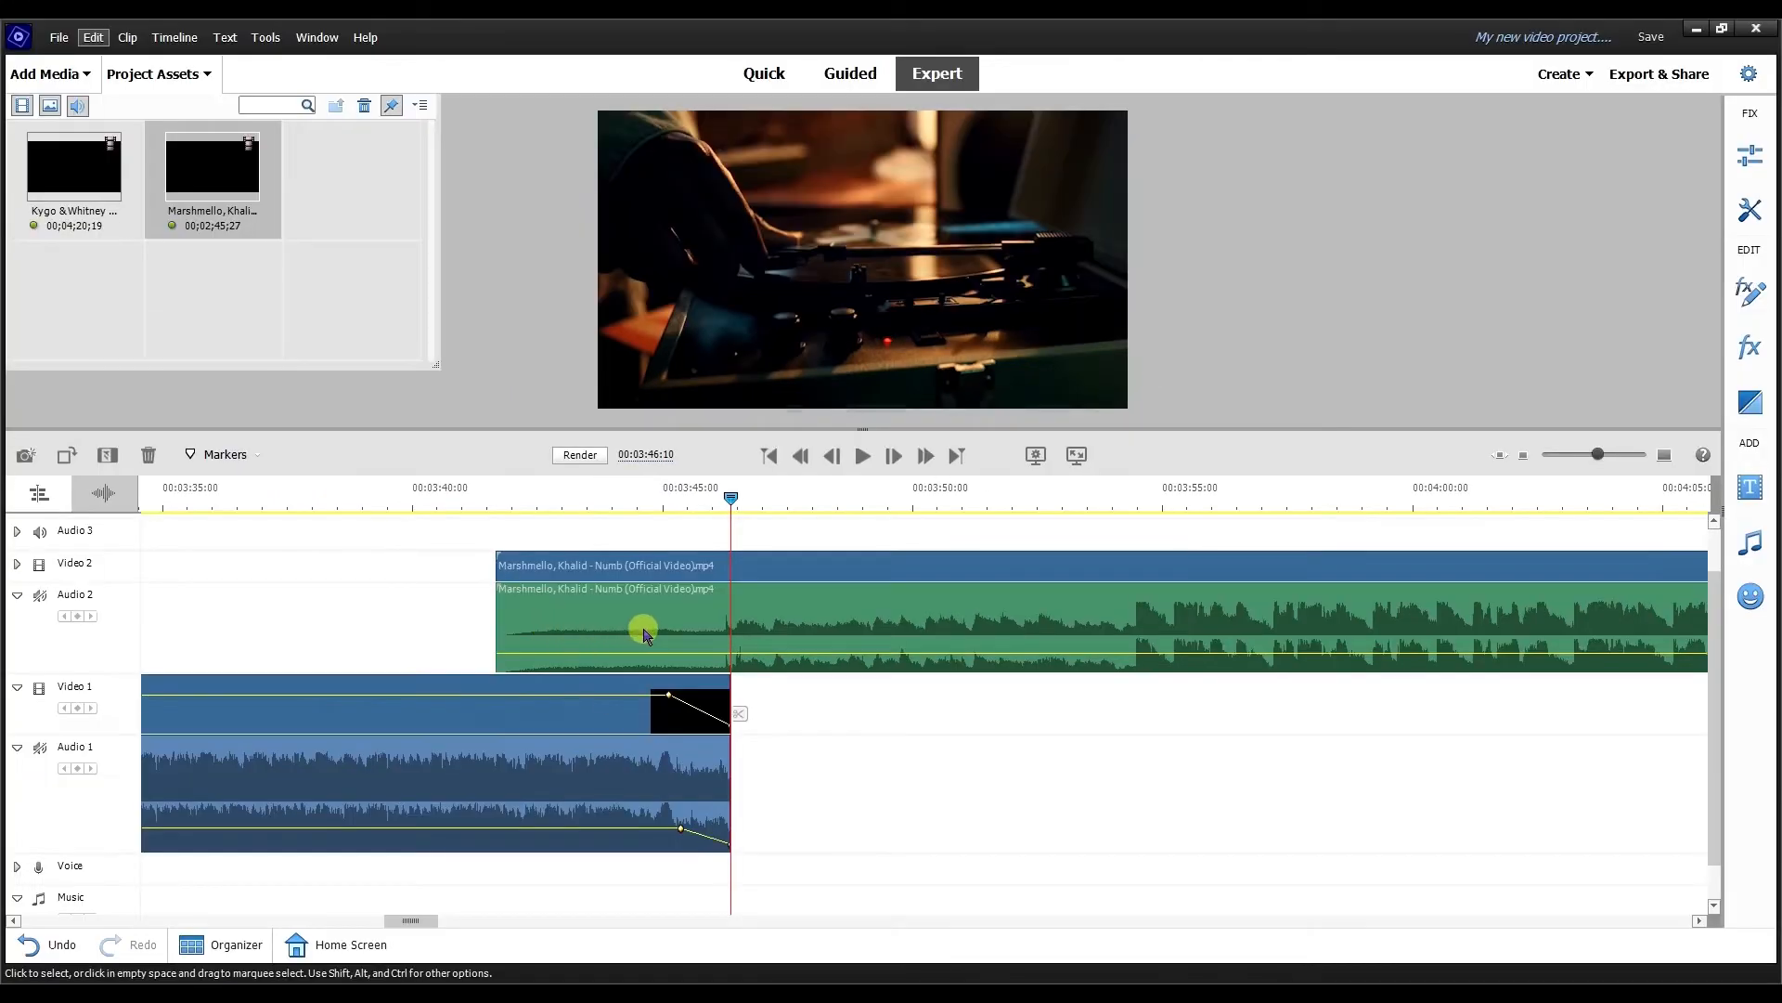
Apply Fade In Audio to the Numb audio and extend the fade by moving its ending keyframe to about 00:03:46:10
right_click(636, 627)
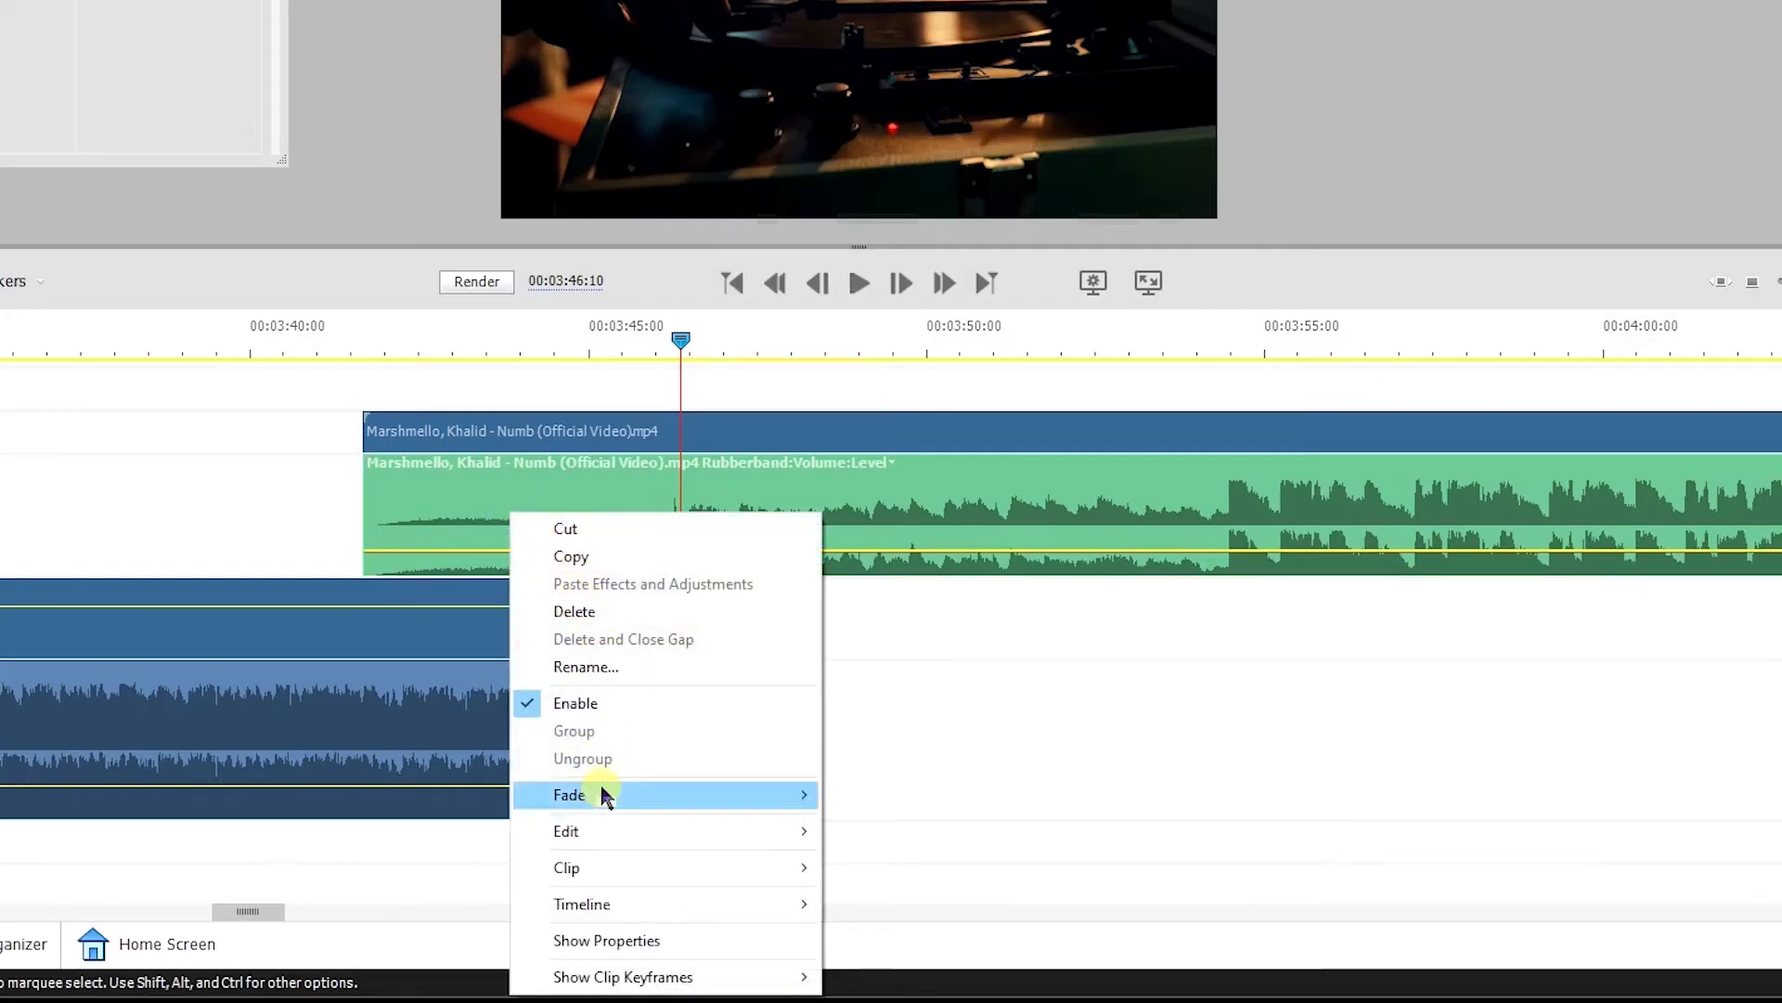
mouse_move(605, 797)
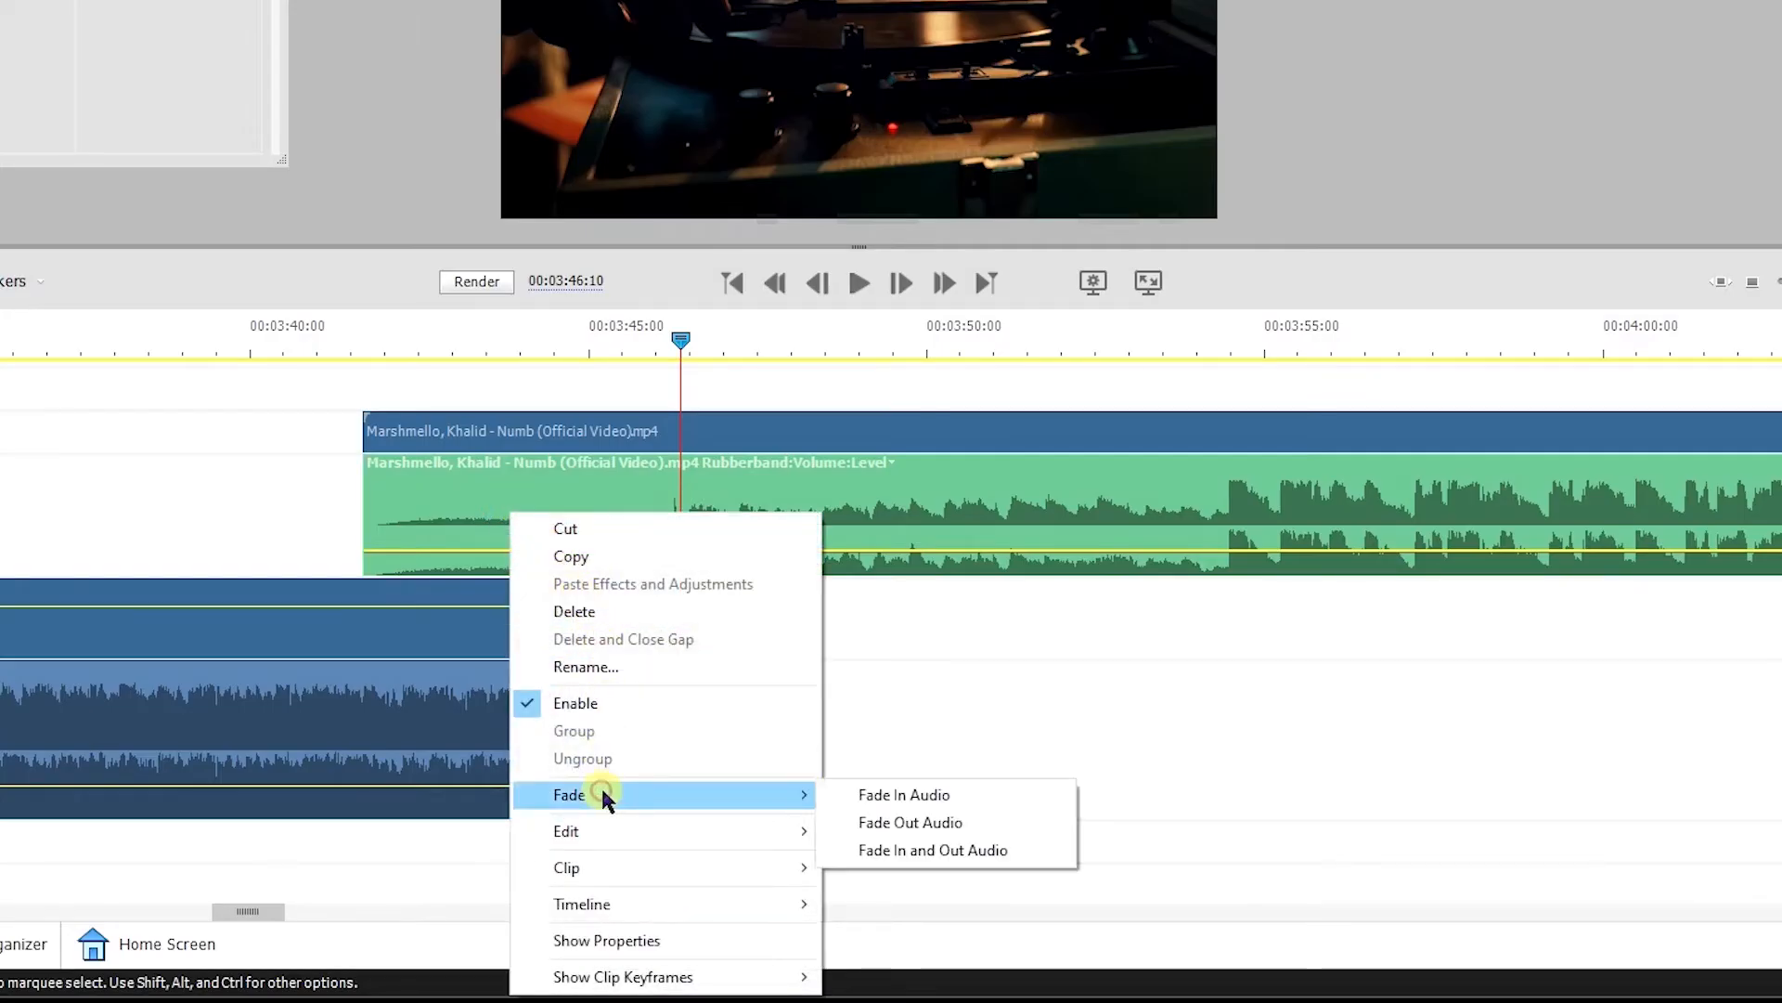
click(934, 791)
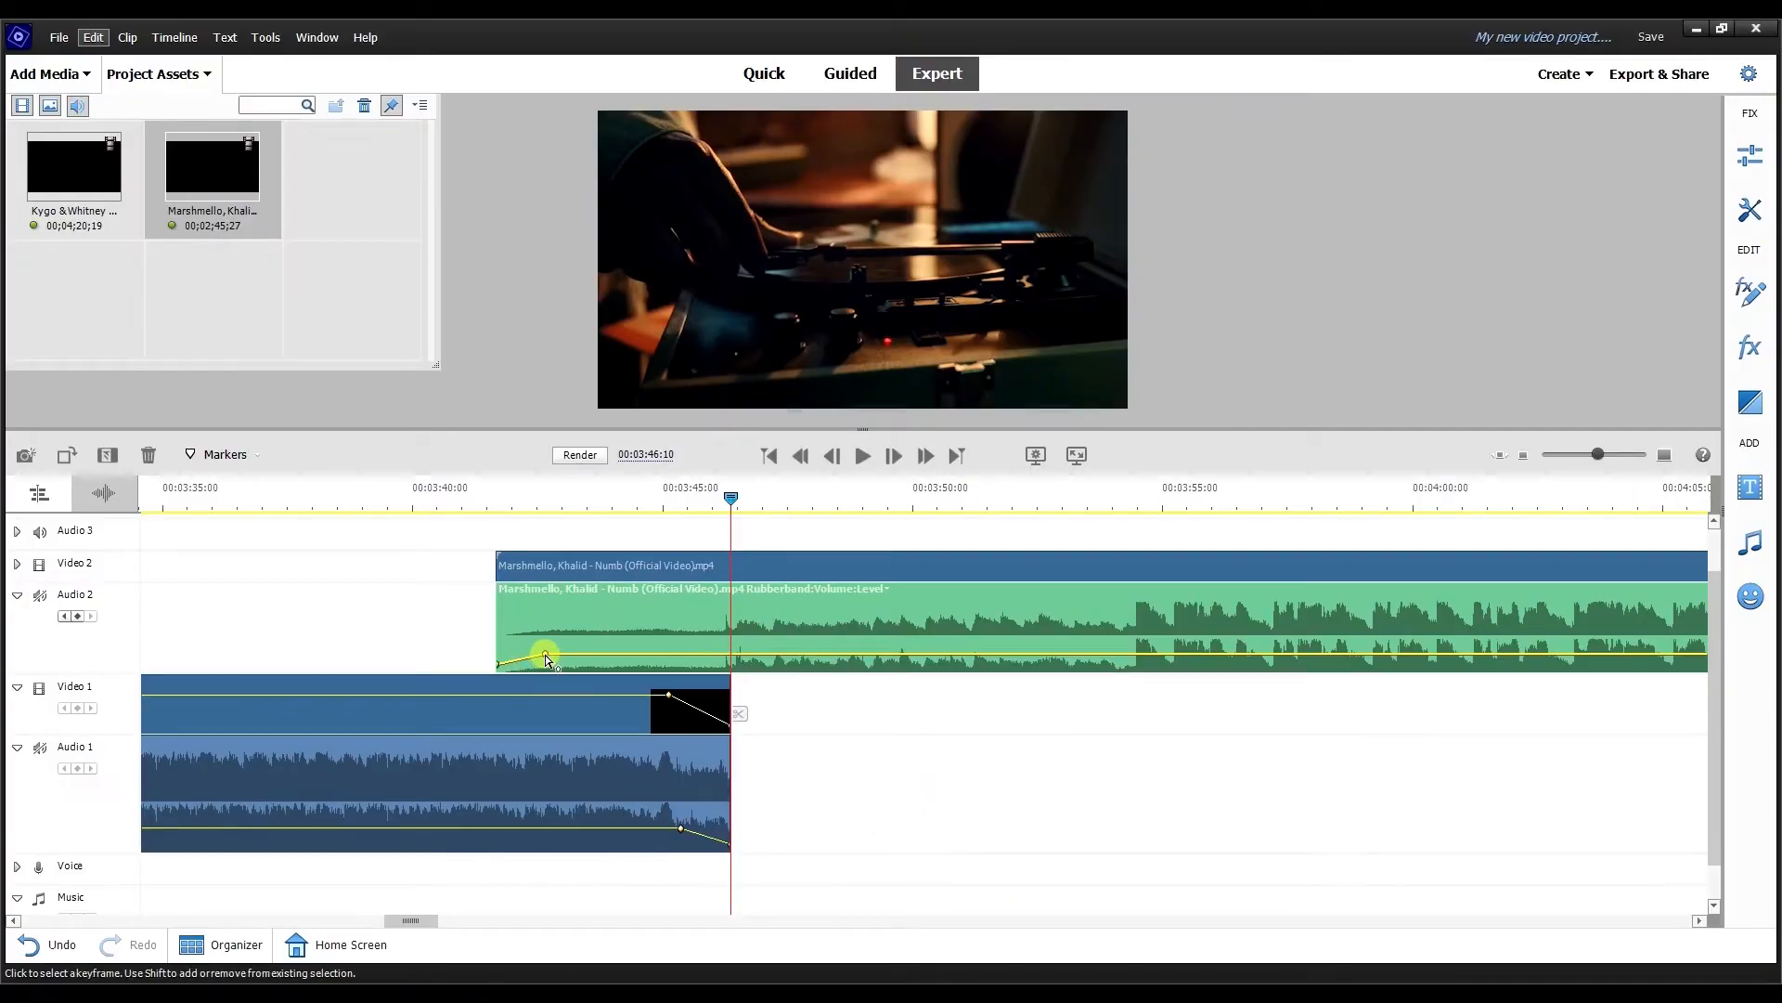
drag(557, 655, 665, 655)
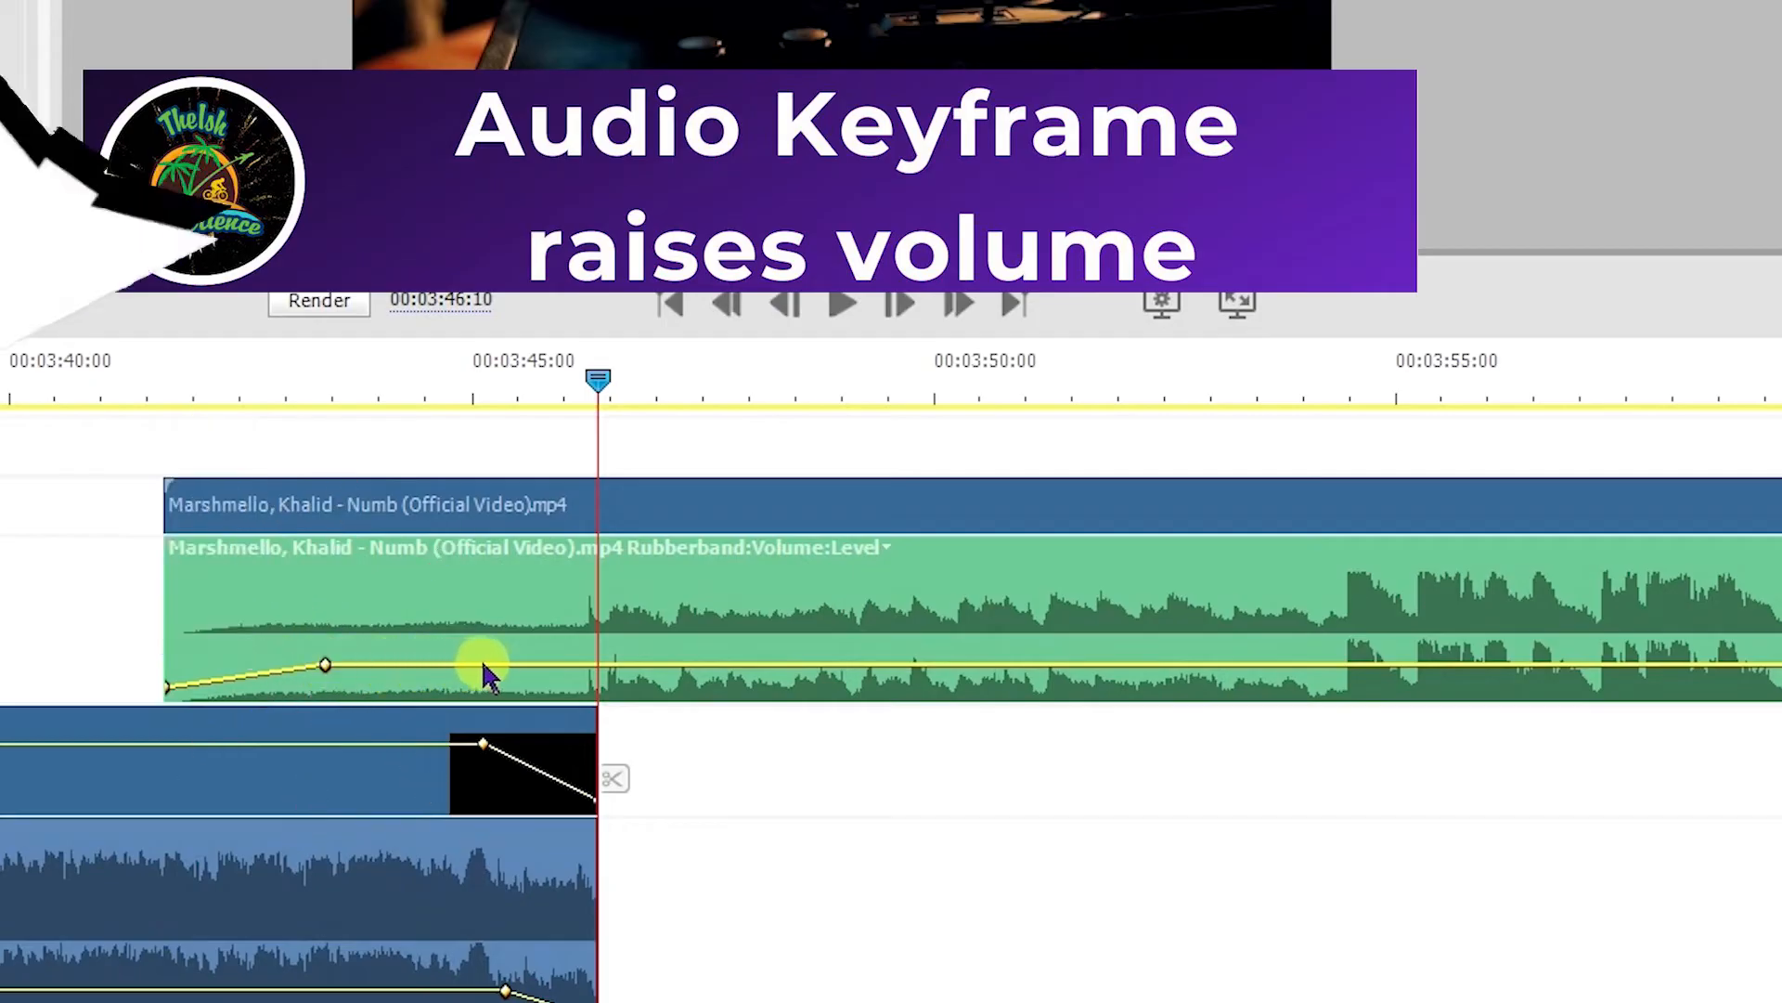
drag(478, 670, 488, 665)
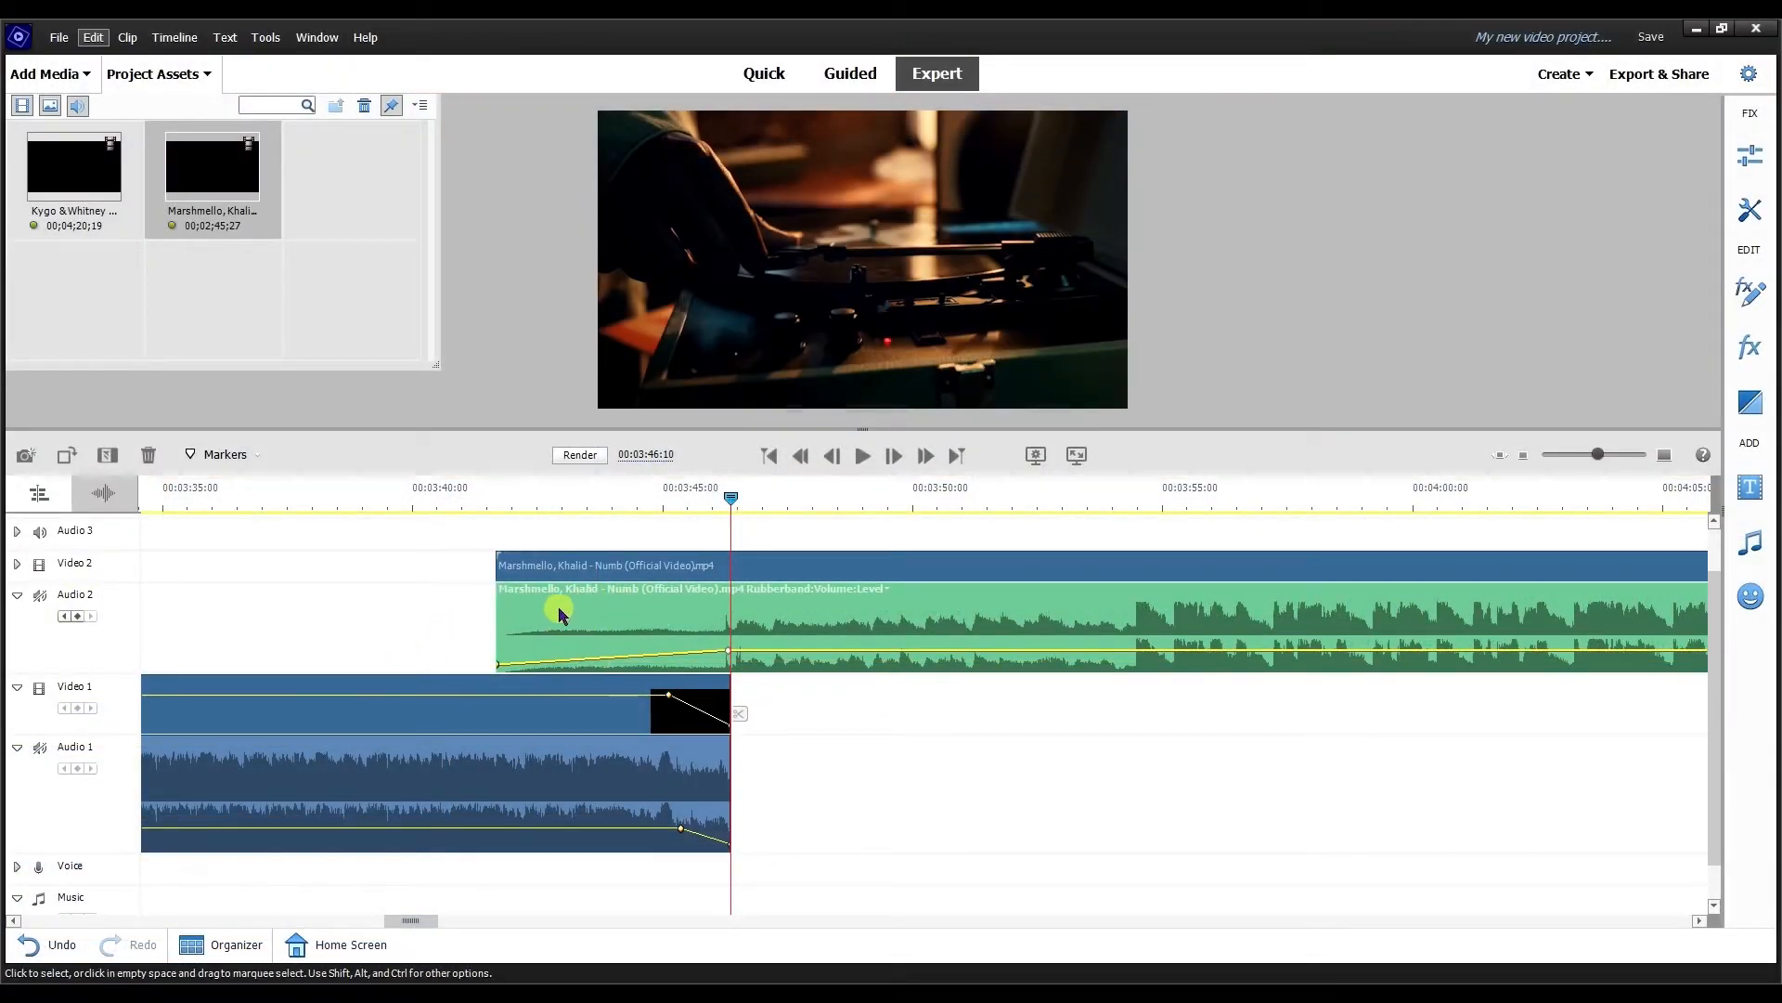
Split the Numb video at 00:03:46:10, delete the portion before the cut, and play the overlap
click(630, 573)
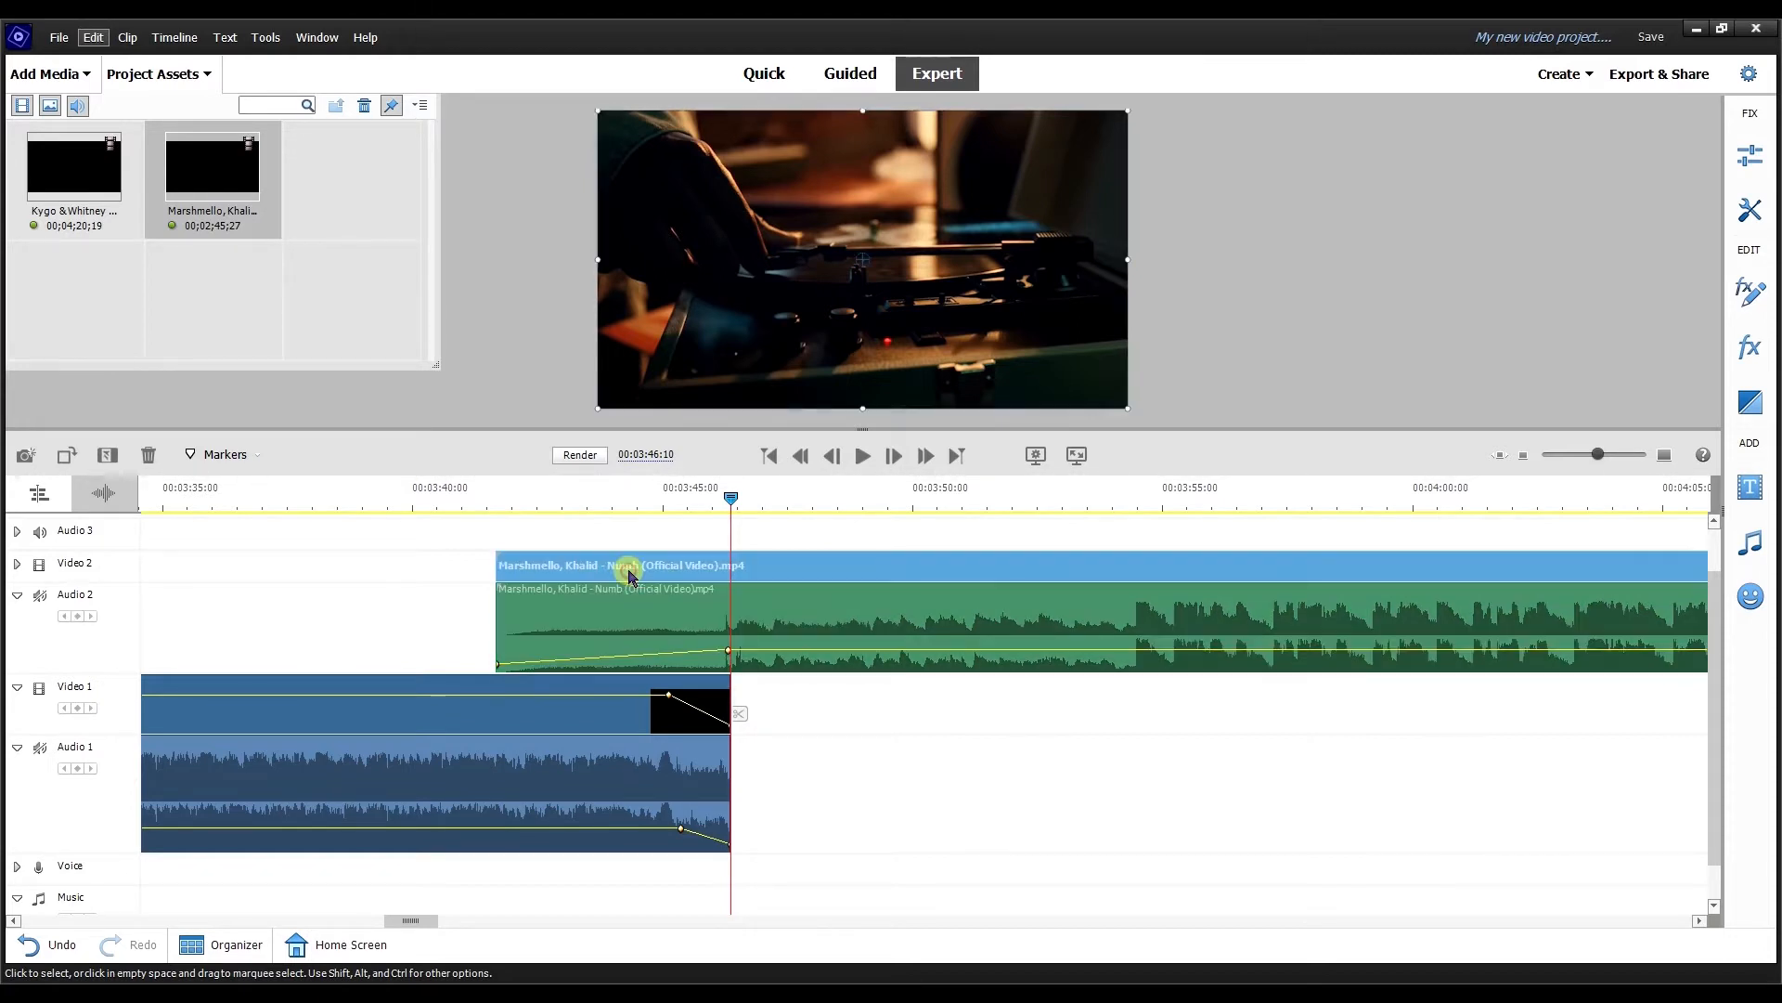
click(740, 716)
click(593, 591)
key(Delete)
drag(674, 499, 327, 498)
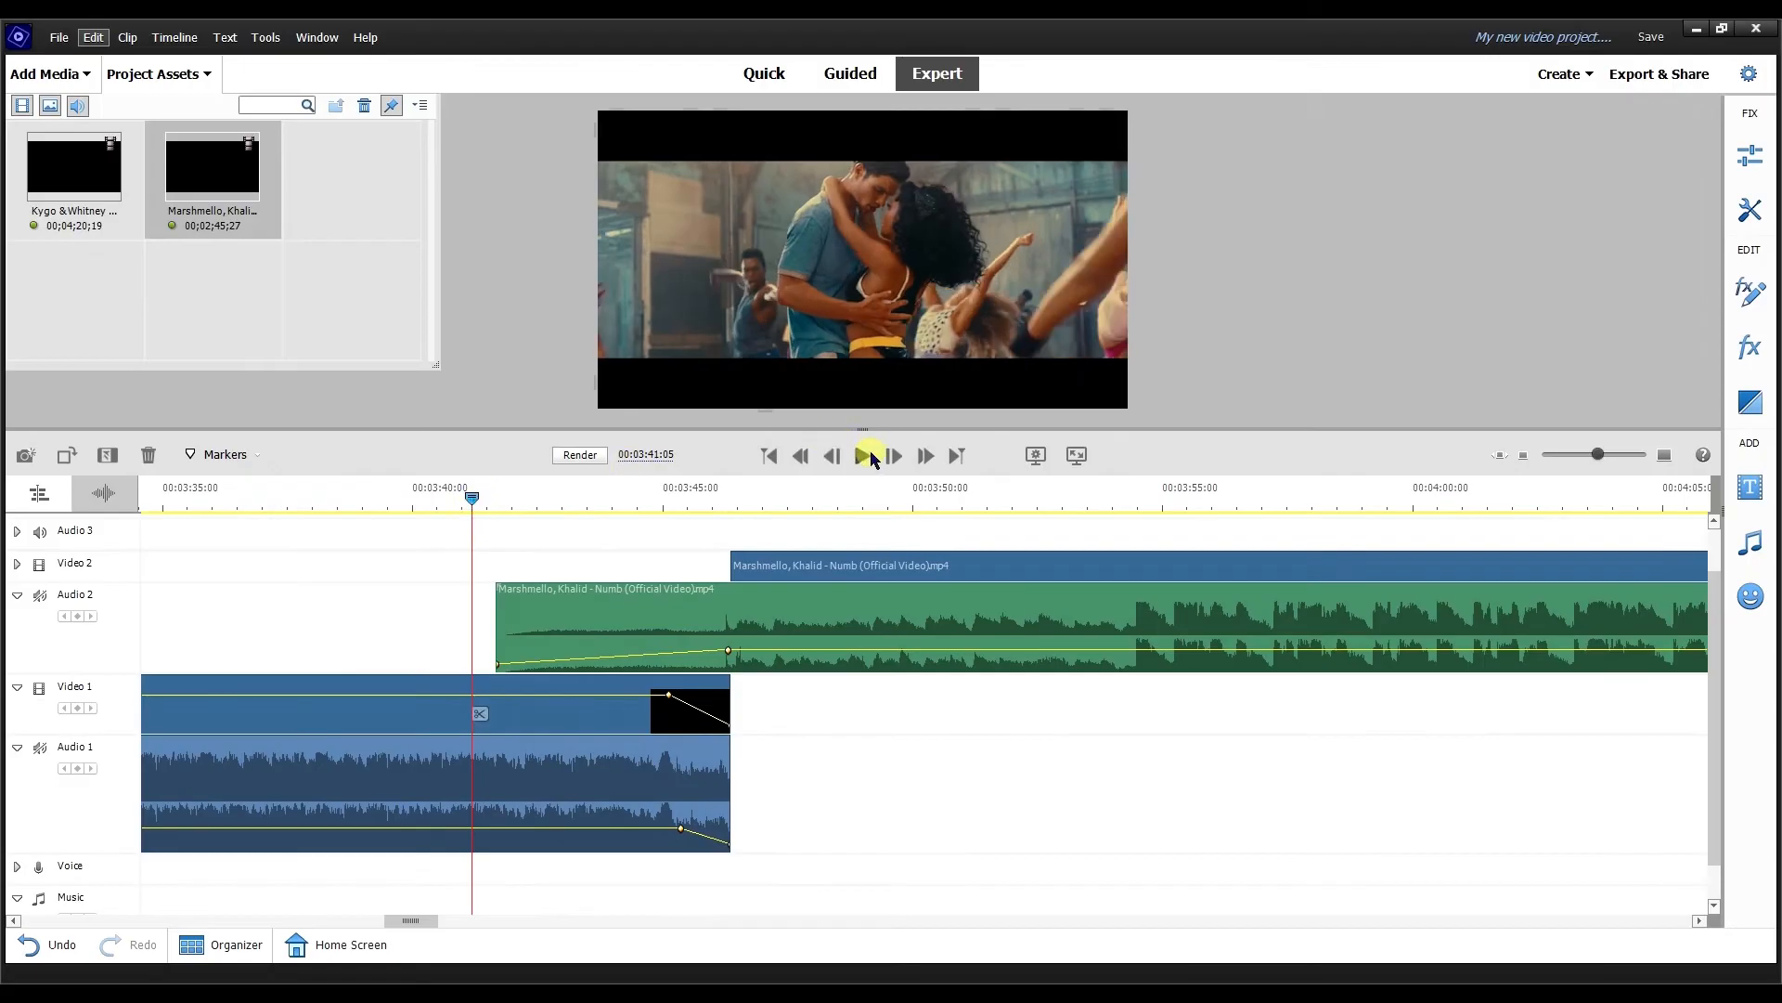
click(852, 440)
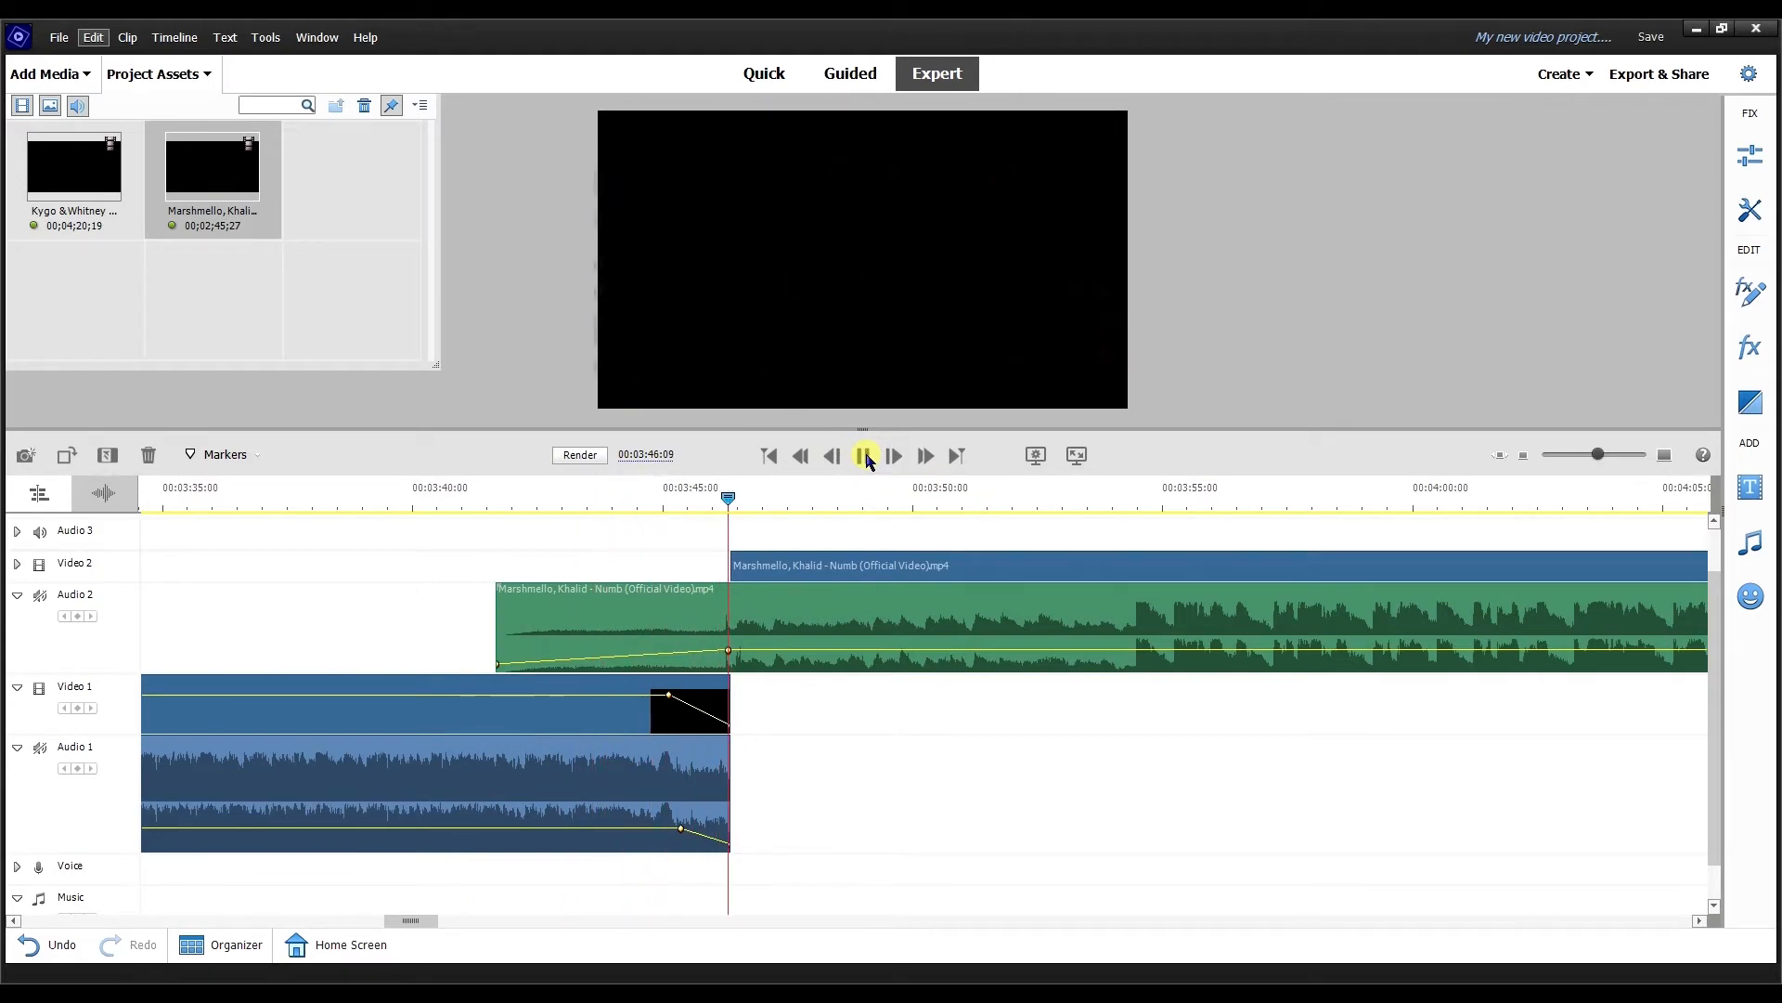
Apply Fade In Video to the trimmed Numb video and review the transition between the two clips
drag(844, 497, 736, 525)
drag(1597, 454, 1637, 454)
right_click(947, 566)
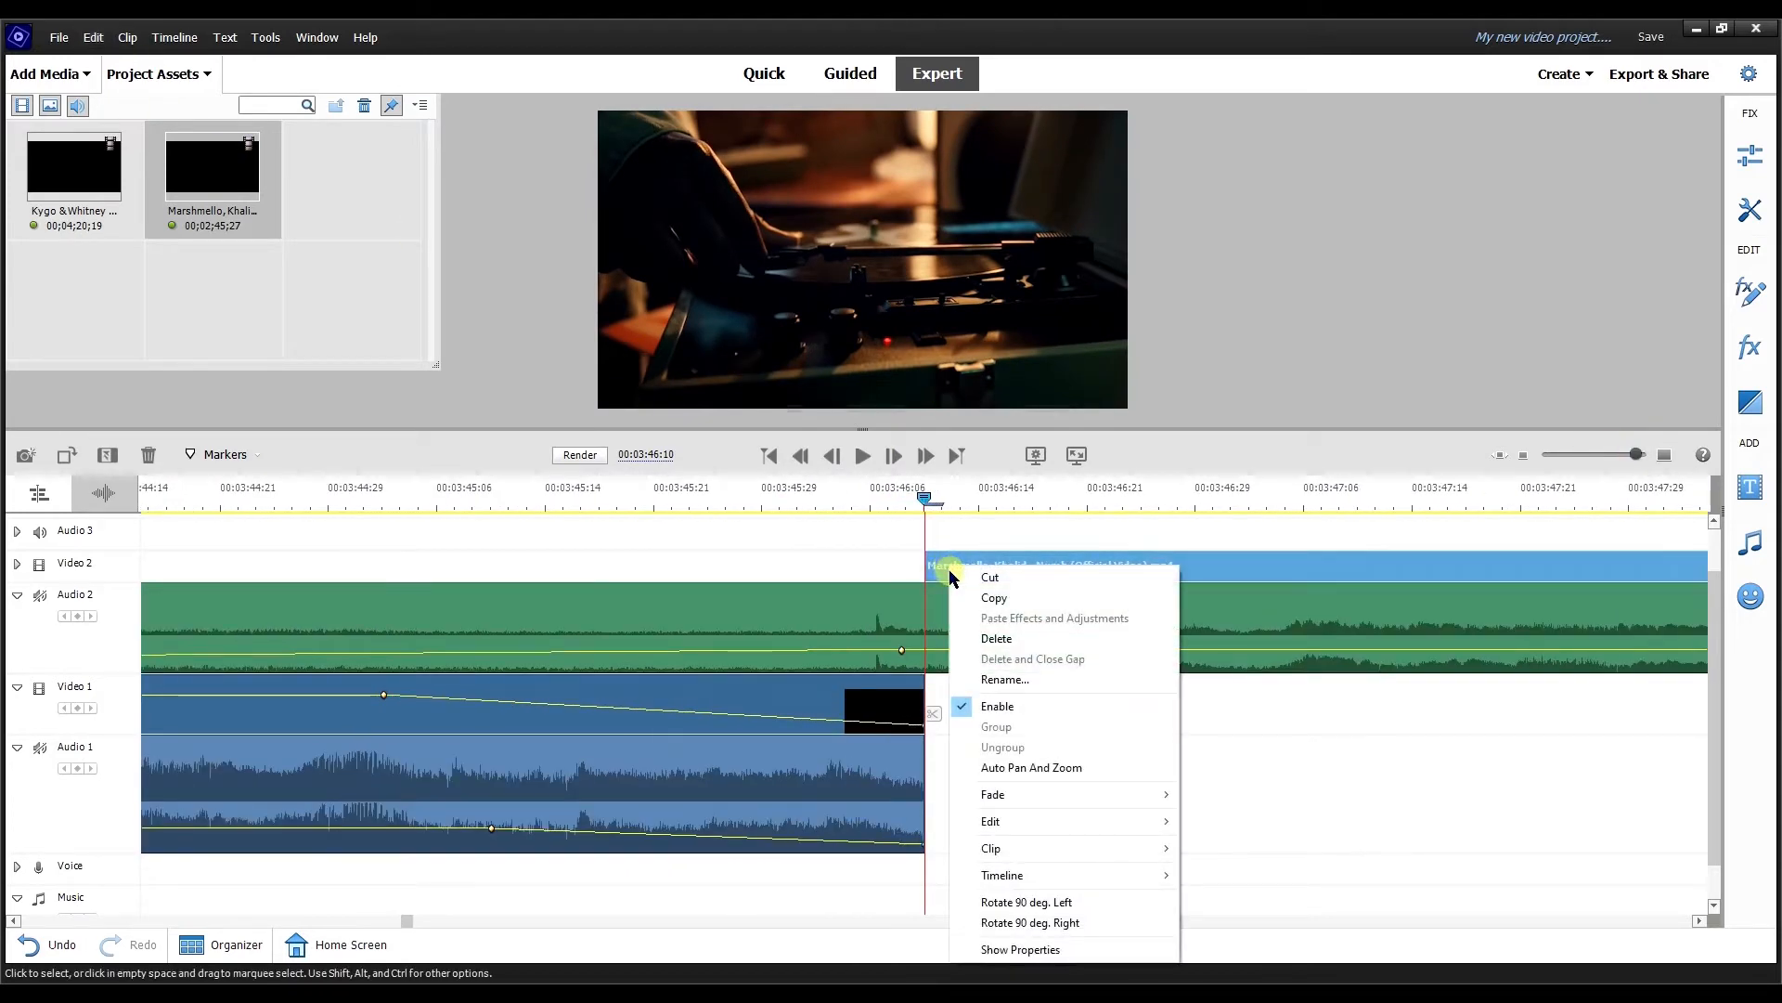
click(1199, 796)
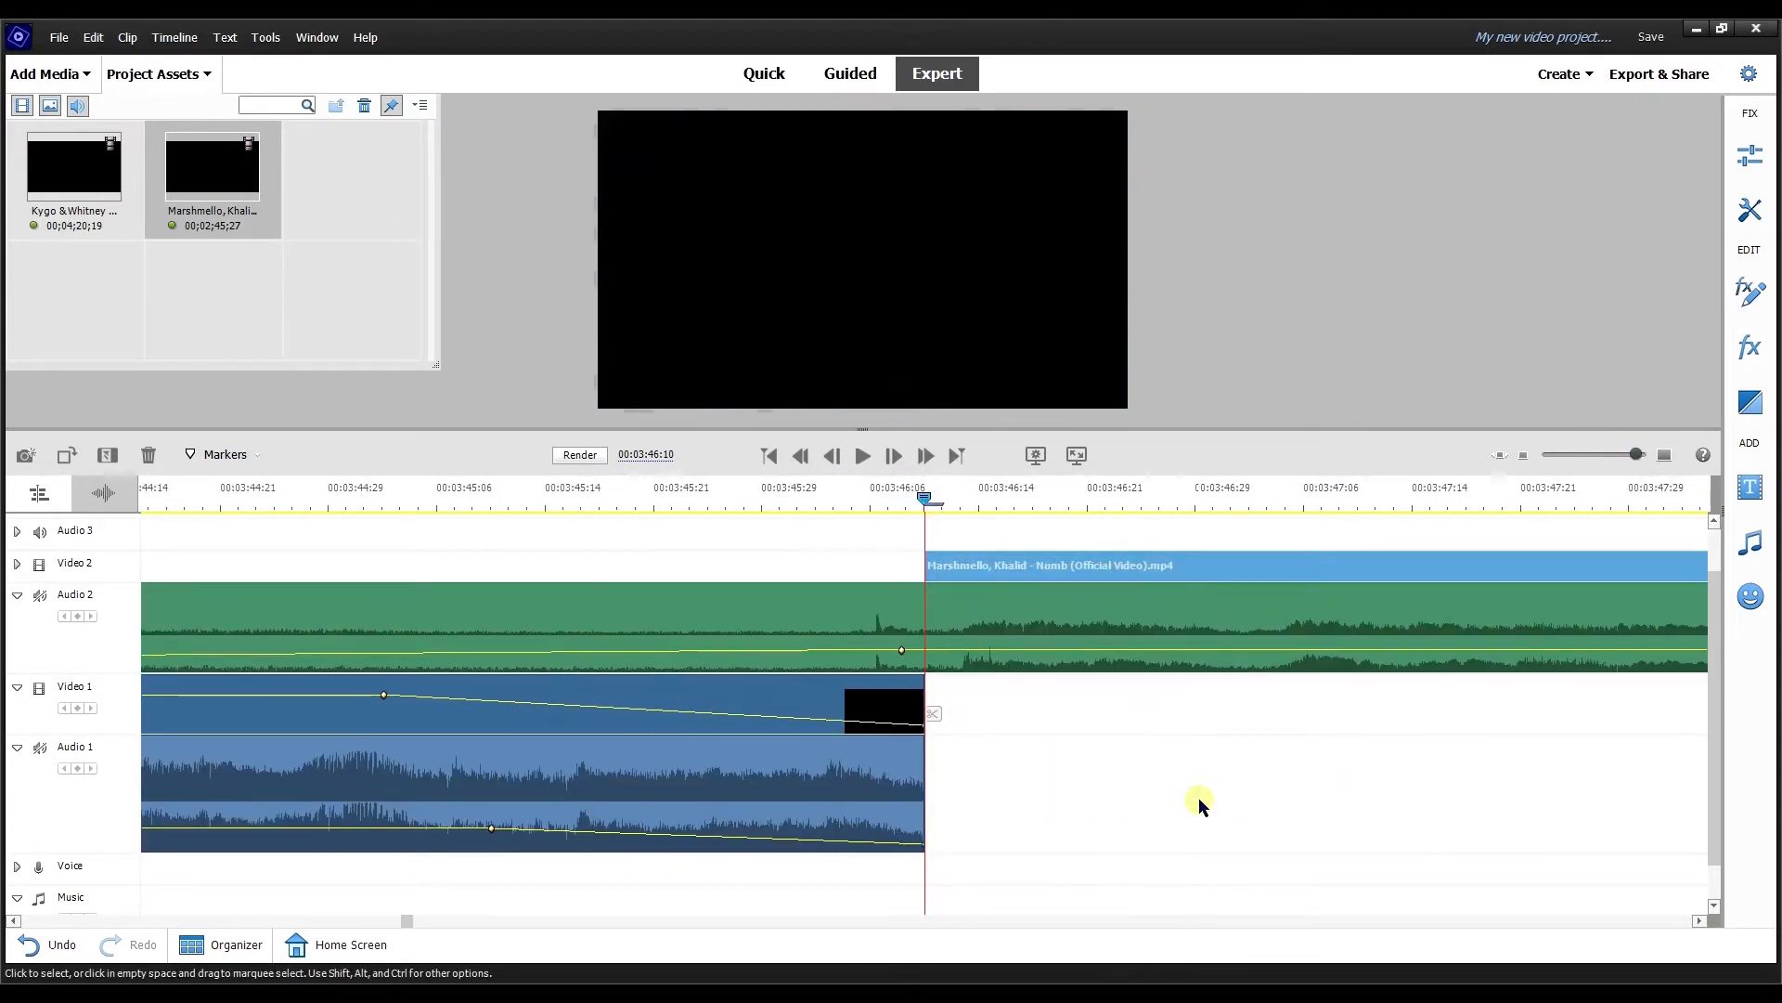
click(863, 455)
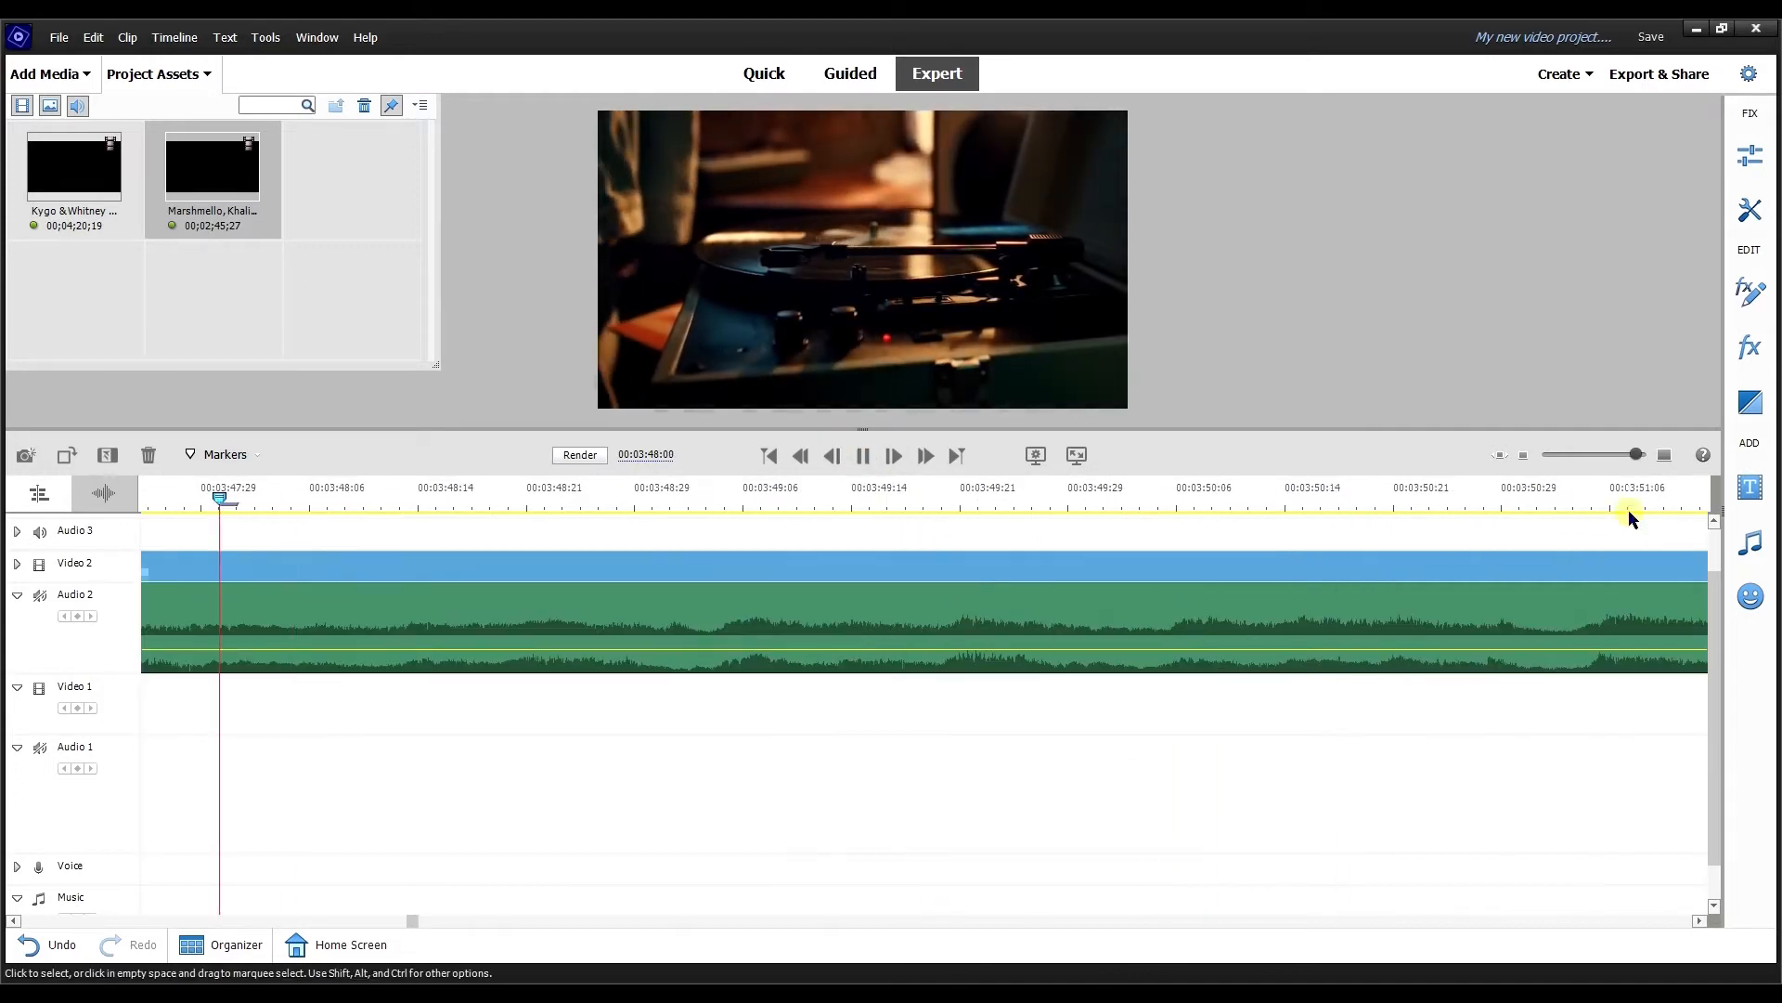
drag(1635, 454, 1578, 459)
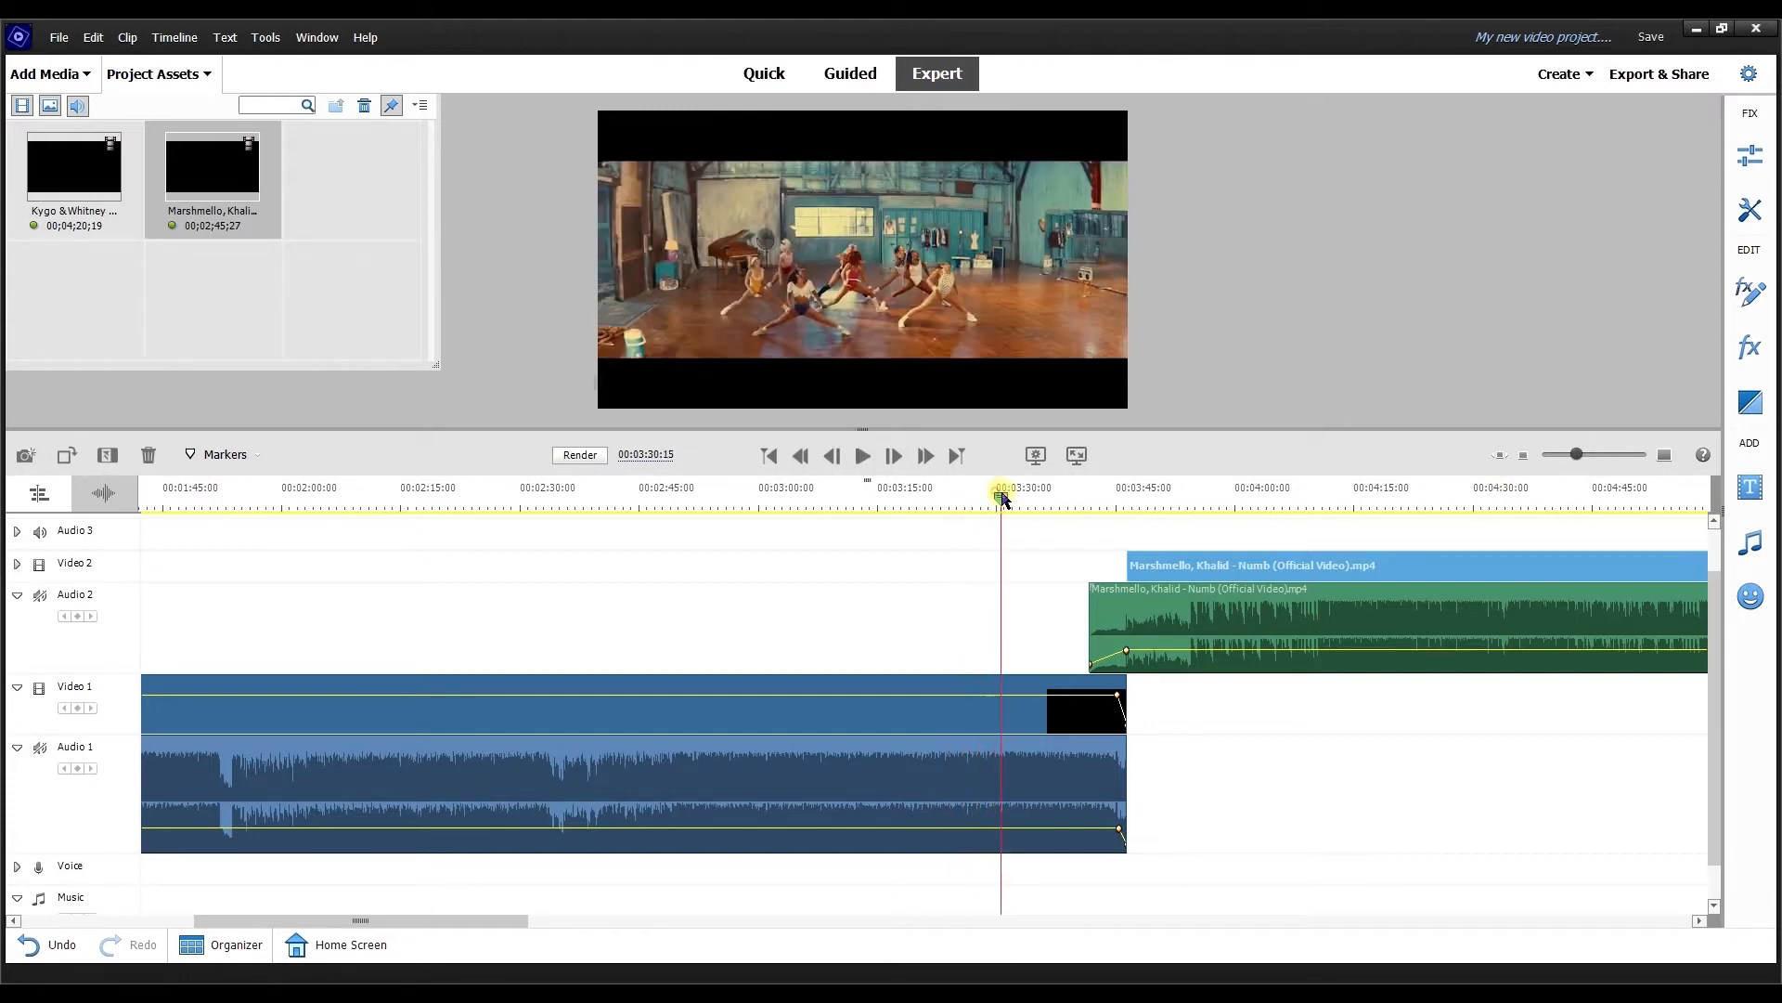
drag(1031, 501, 1127, 505)
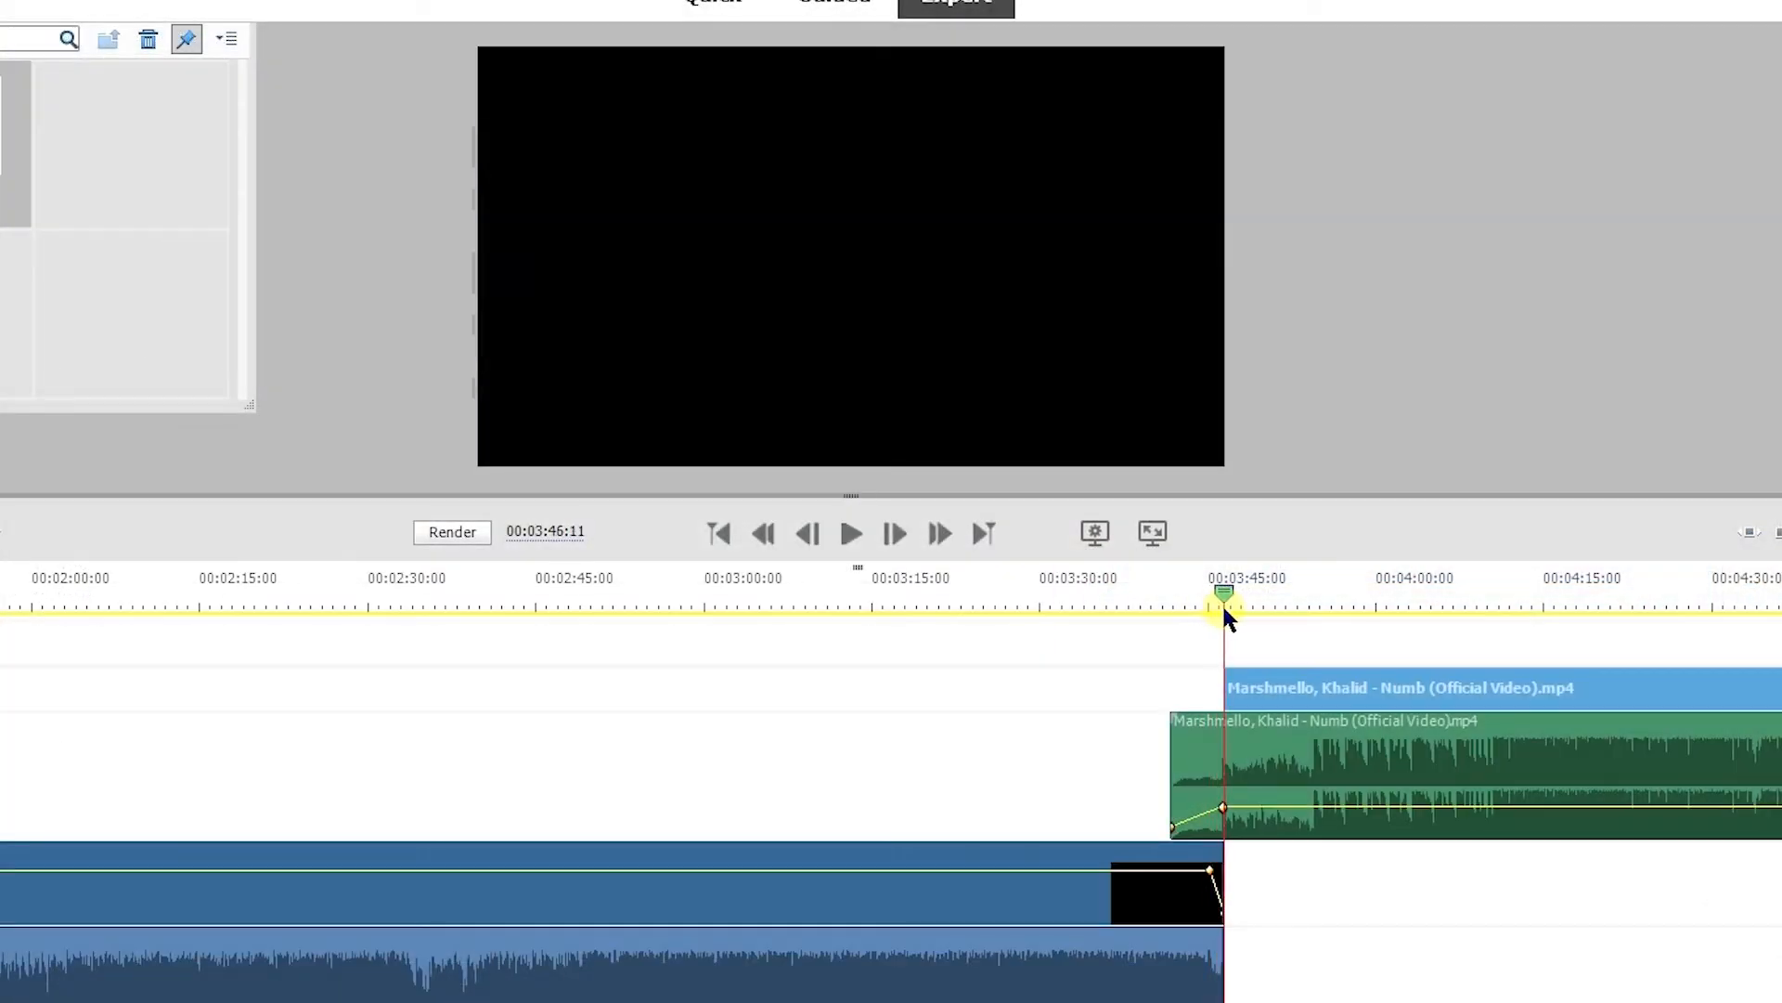
Split the Numb video and audio near their end at 00:06:20:23 and delete both portions after the cut
drag(1221, 604, 1430, 654)
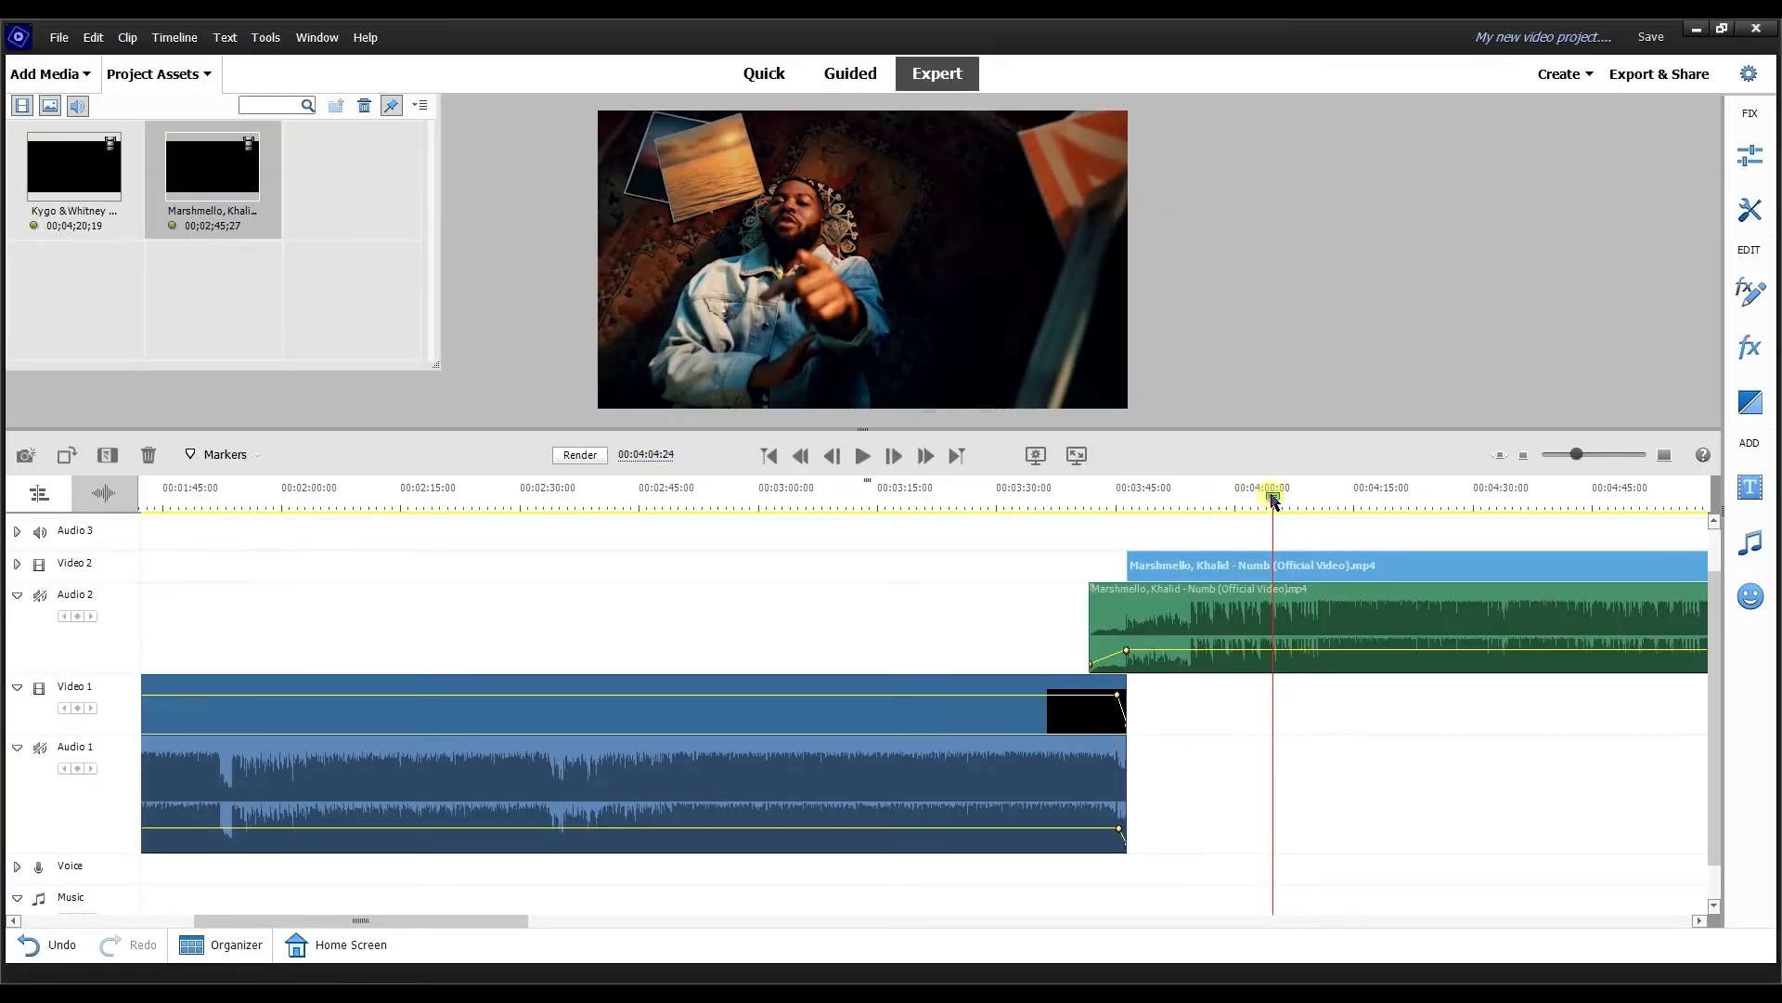
drag(1273, 501, 1567, 455)
drag(926, 499, 1291, 548)
drag(1290, 547, 1266, 545)
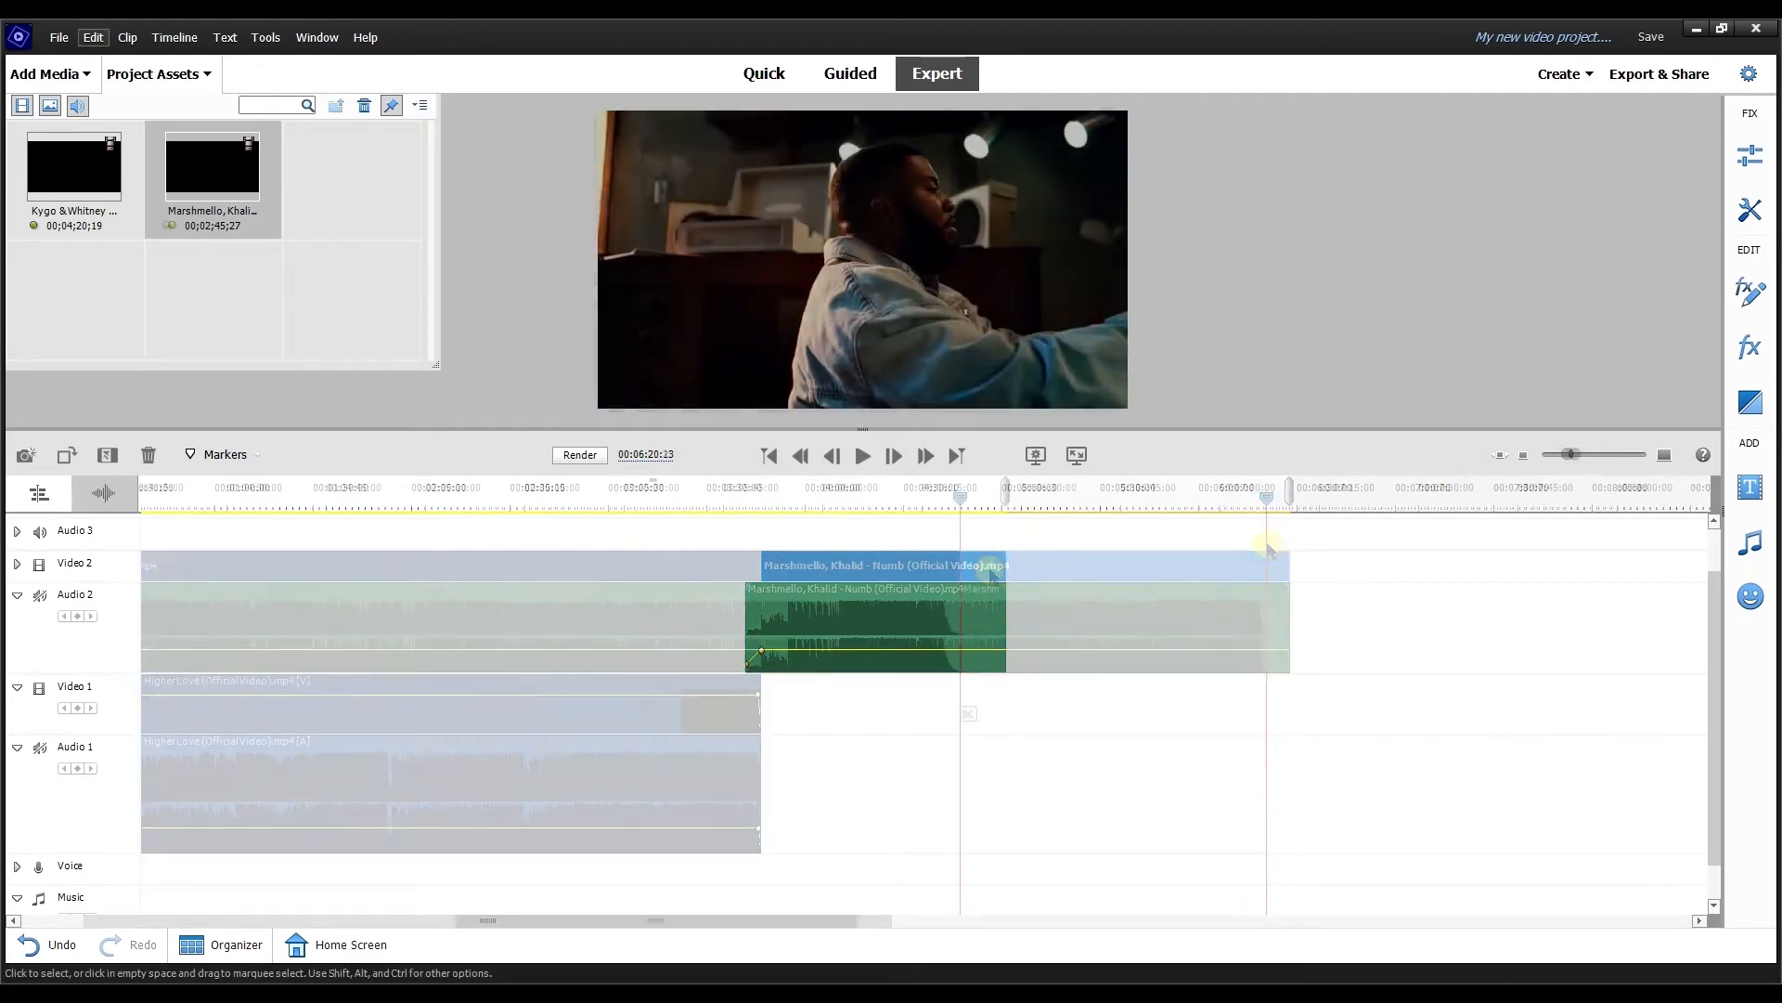
key(Delete)
click(987, 604)
key(Delete)
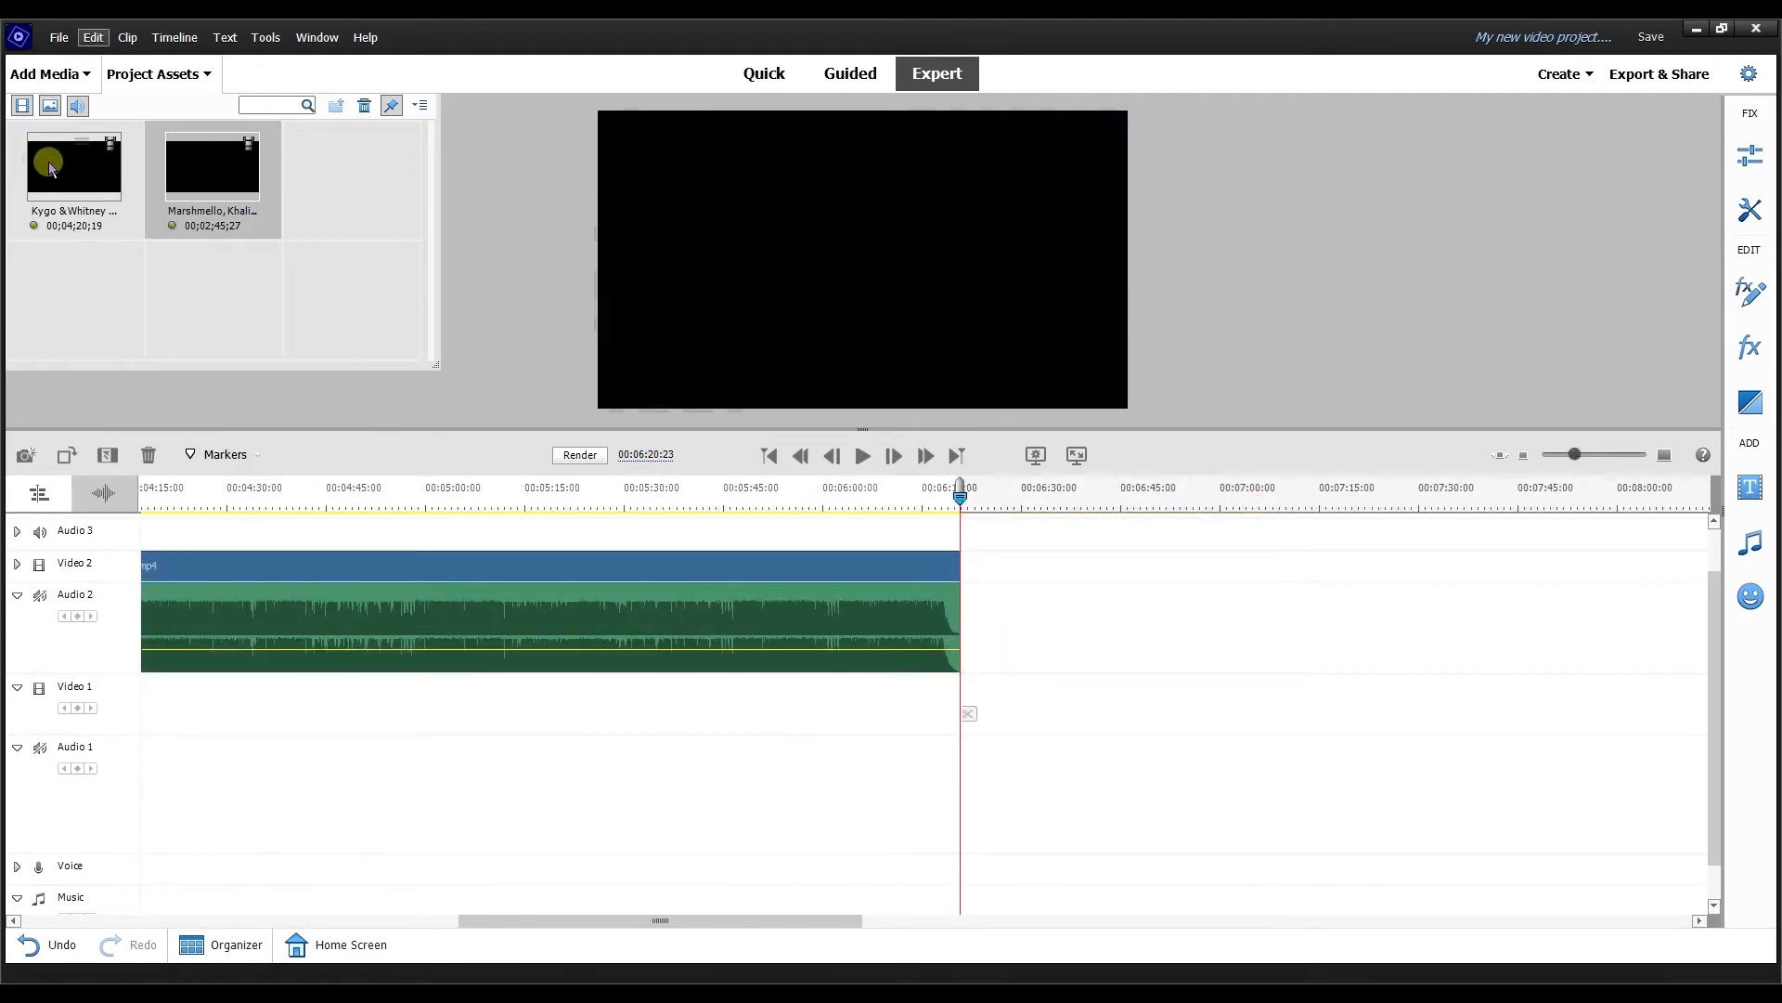
Add the Higher Love clip to Video 1 after Numb and shift it earlier to overlap Numb's ending by about one second
drag(50, 168, 968, 796)
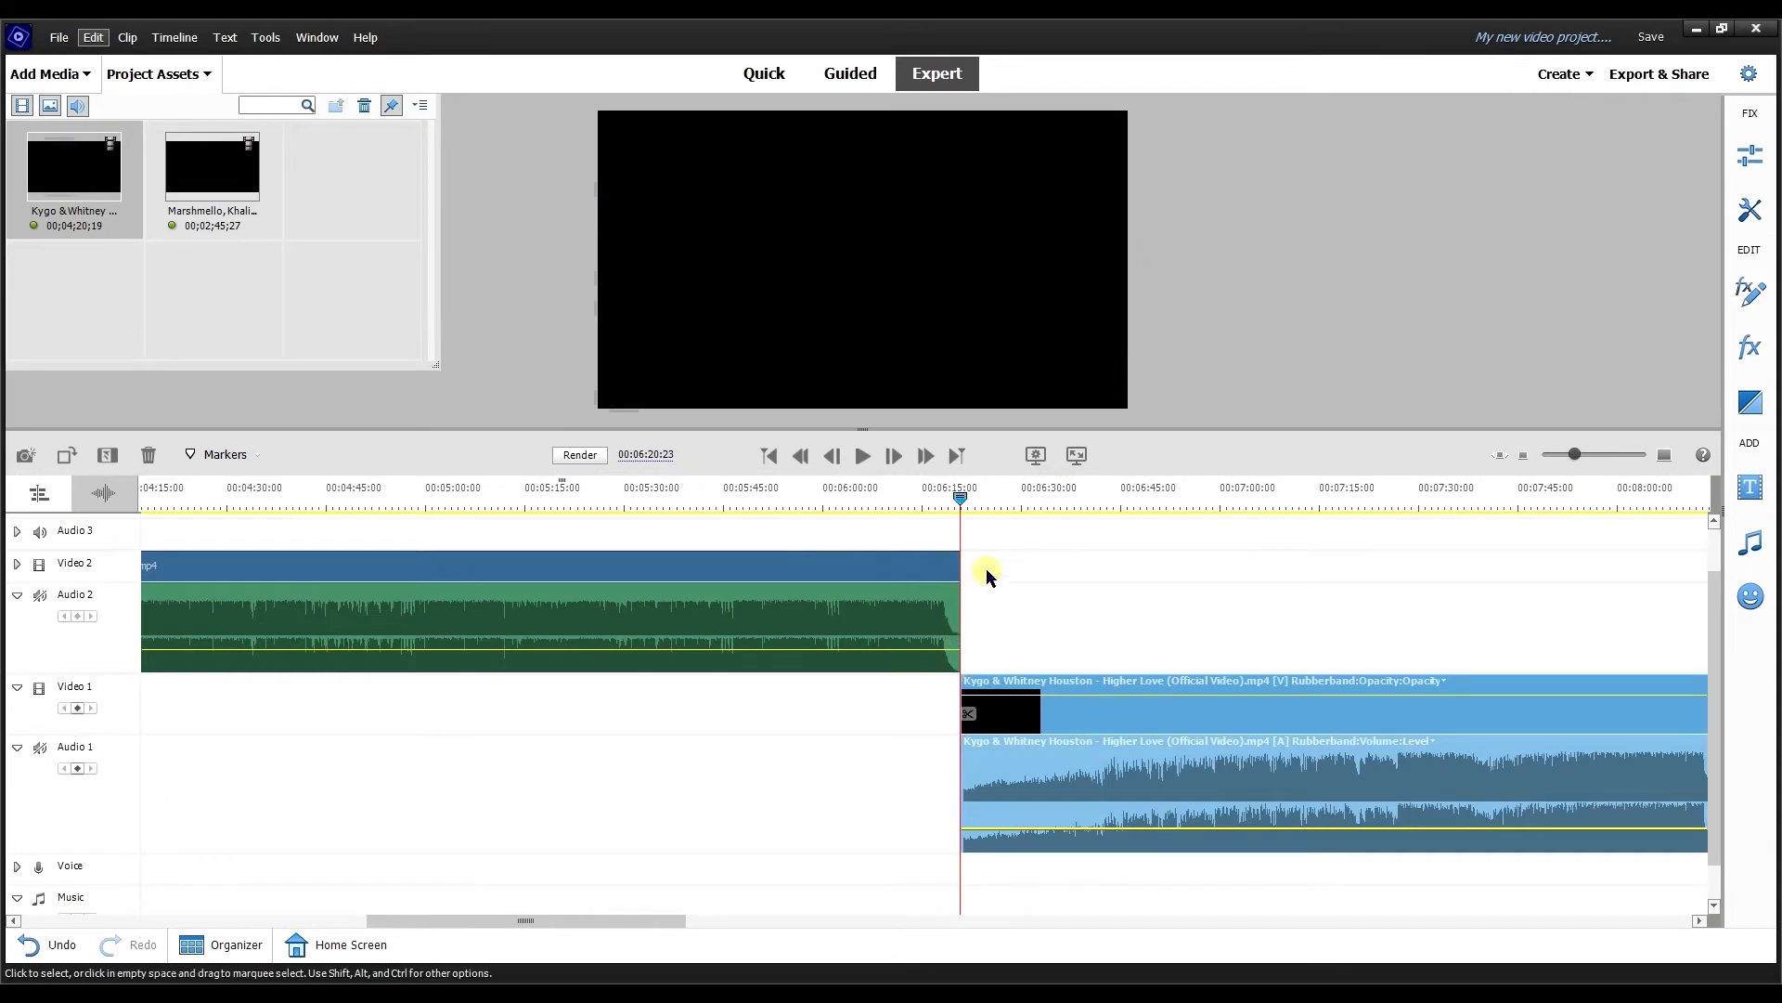
drag(1574, 455, 1584, 454)
drag(1018, 804, 1002, 796)
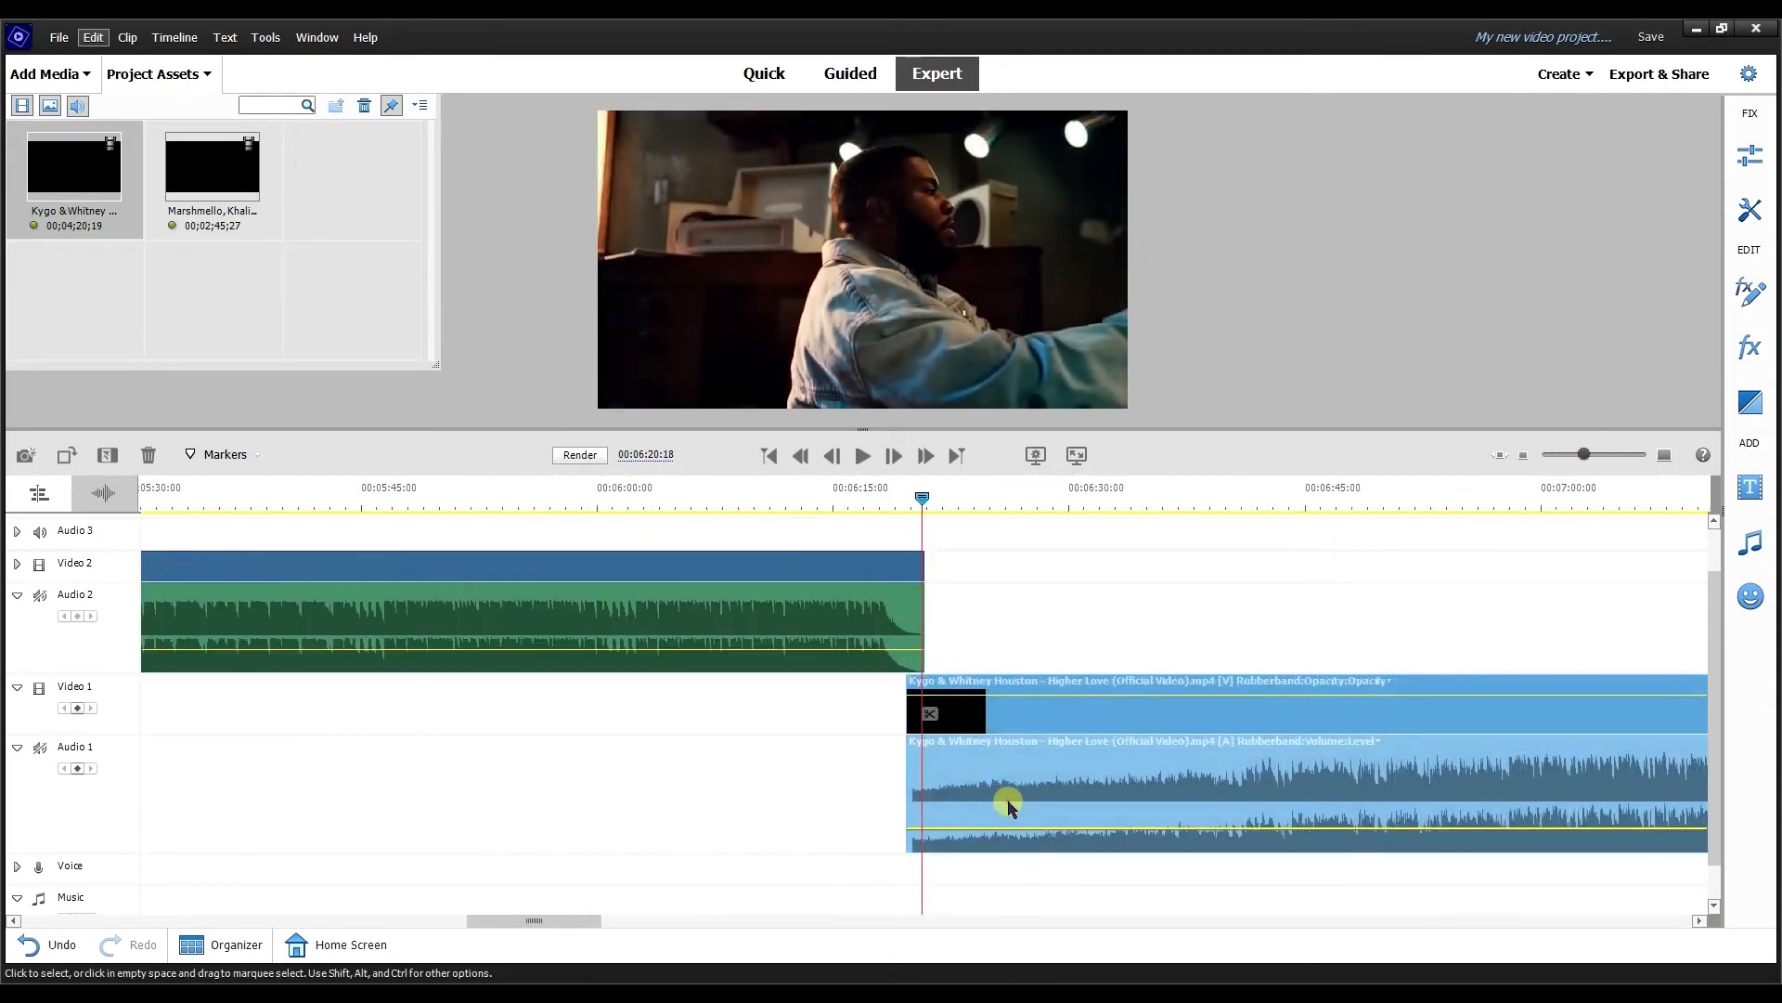
Apply Fade In Audio and Video to the second Higher Love clip
right_click(1001, 803)
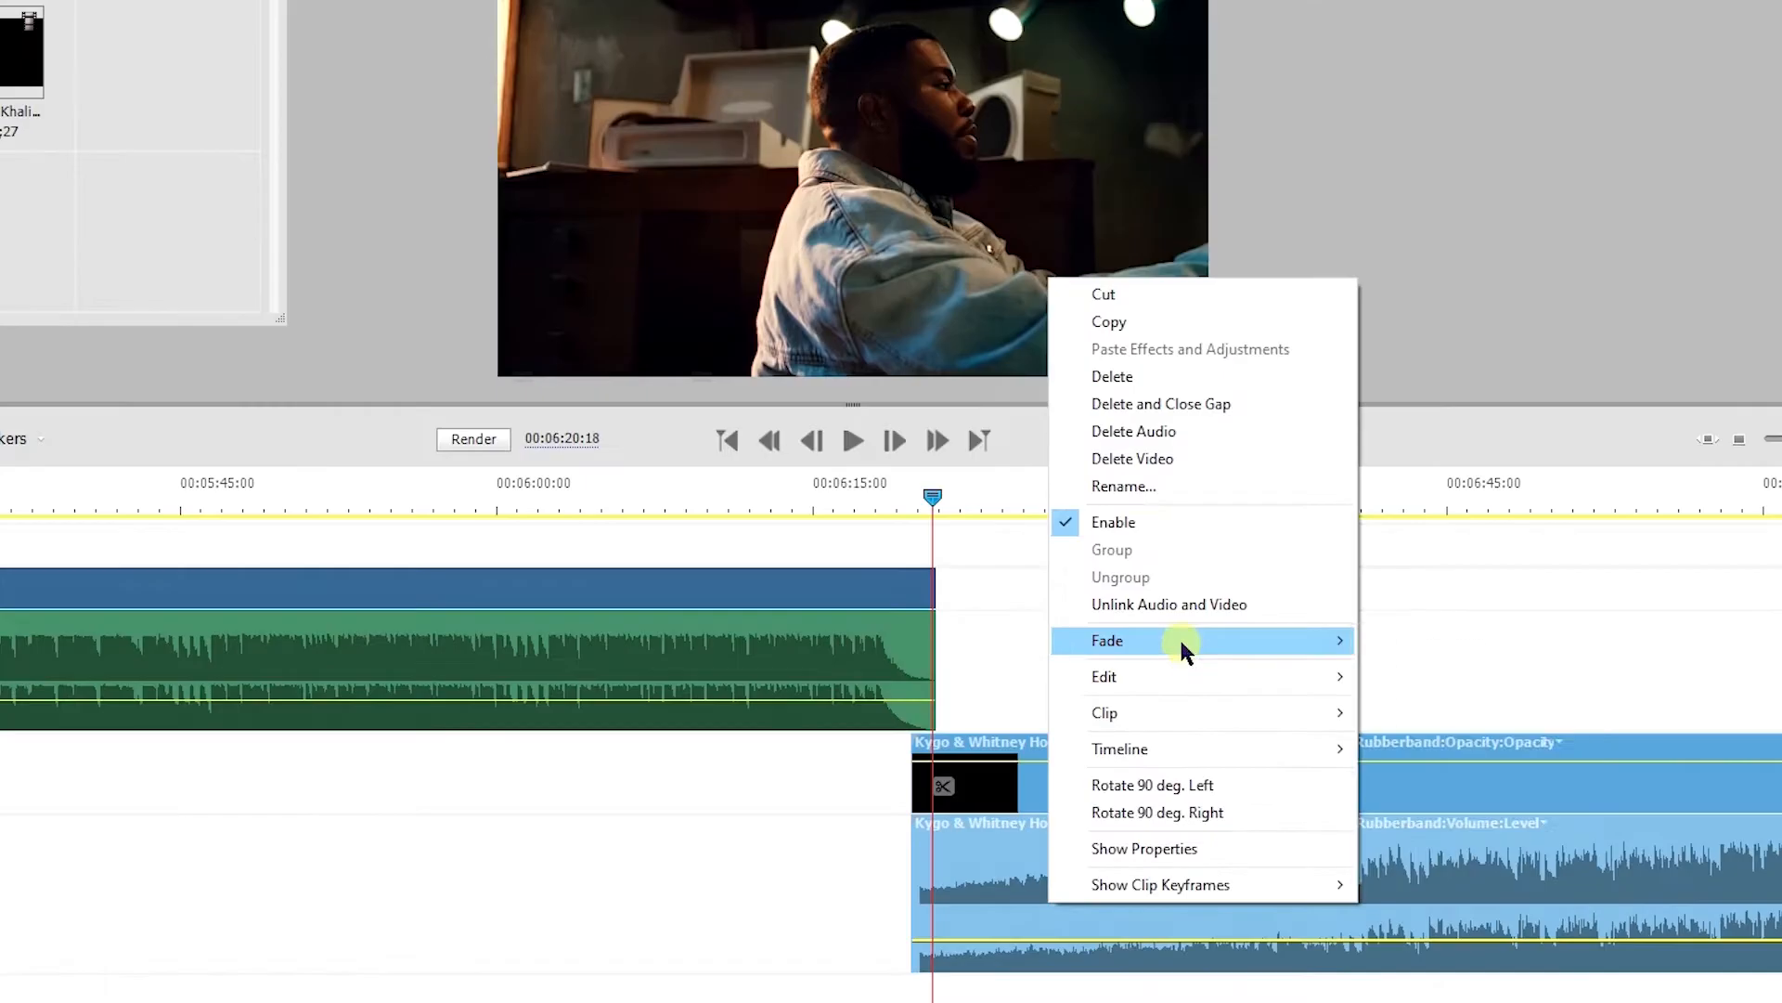
mouse_move(1131, 602)
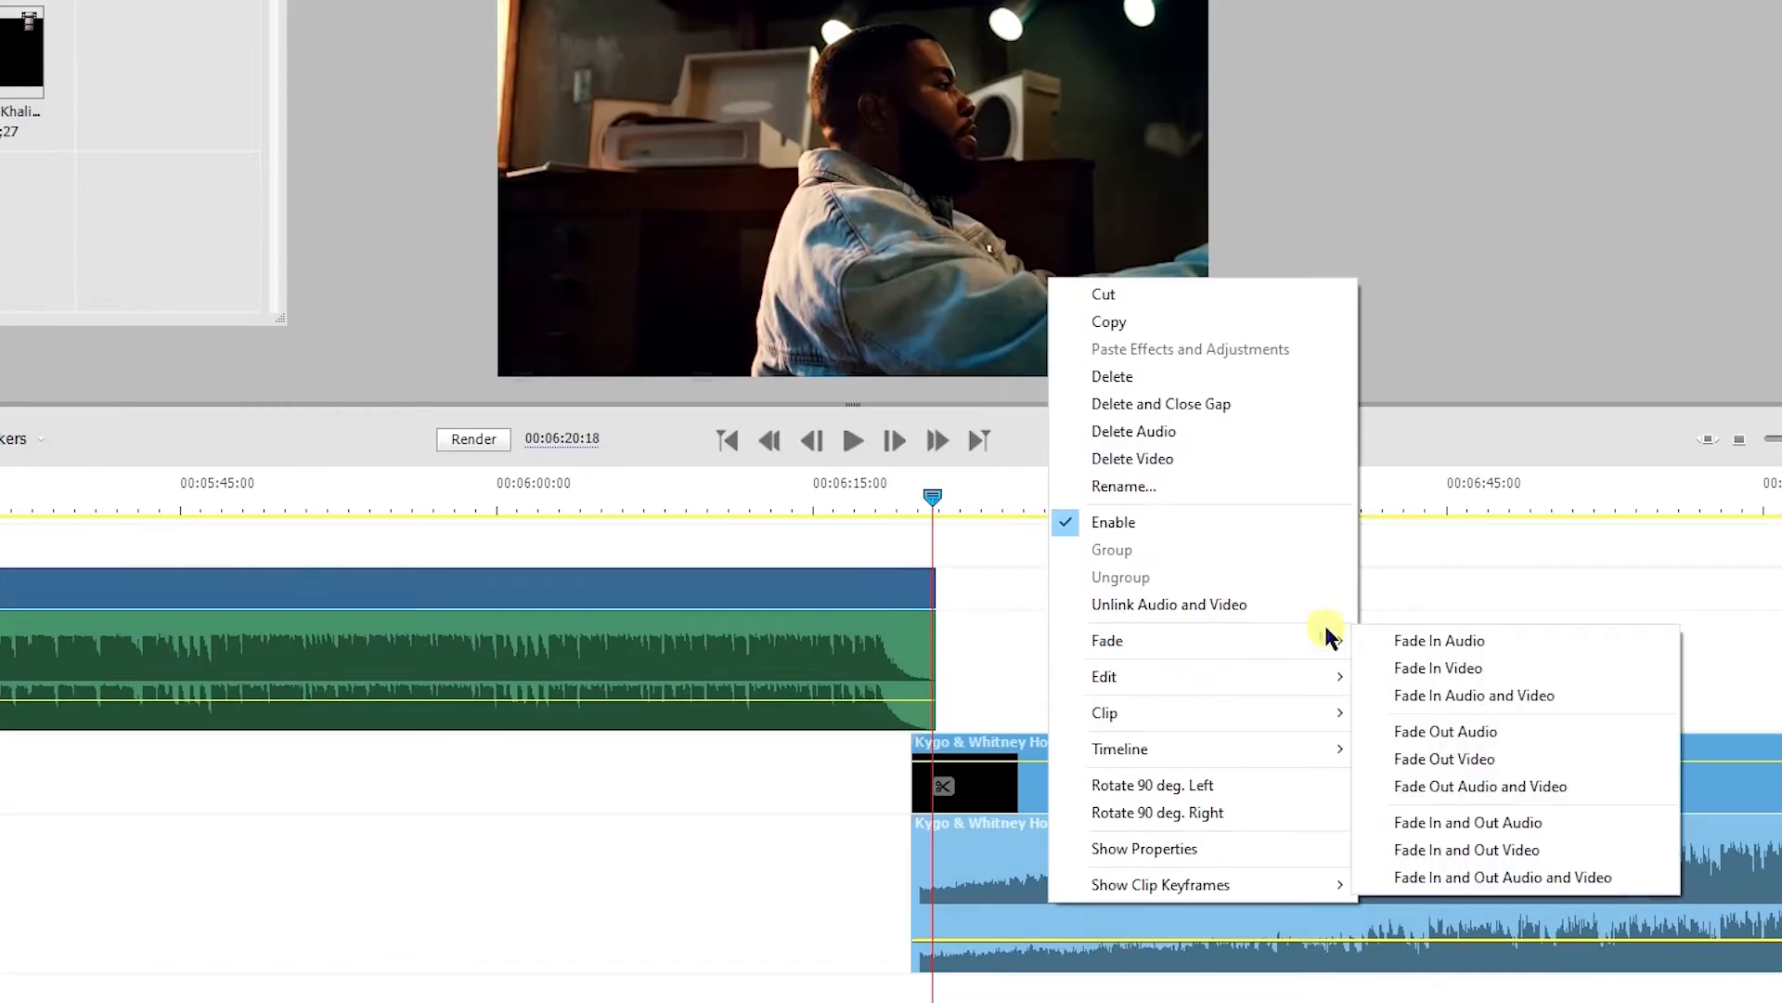
click(1443, 696)
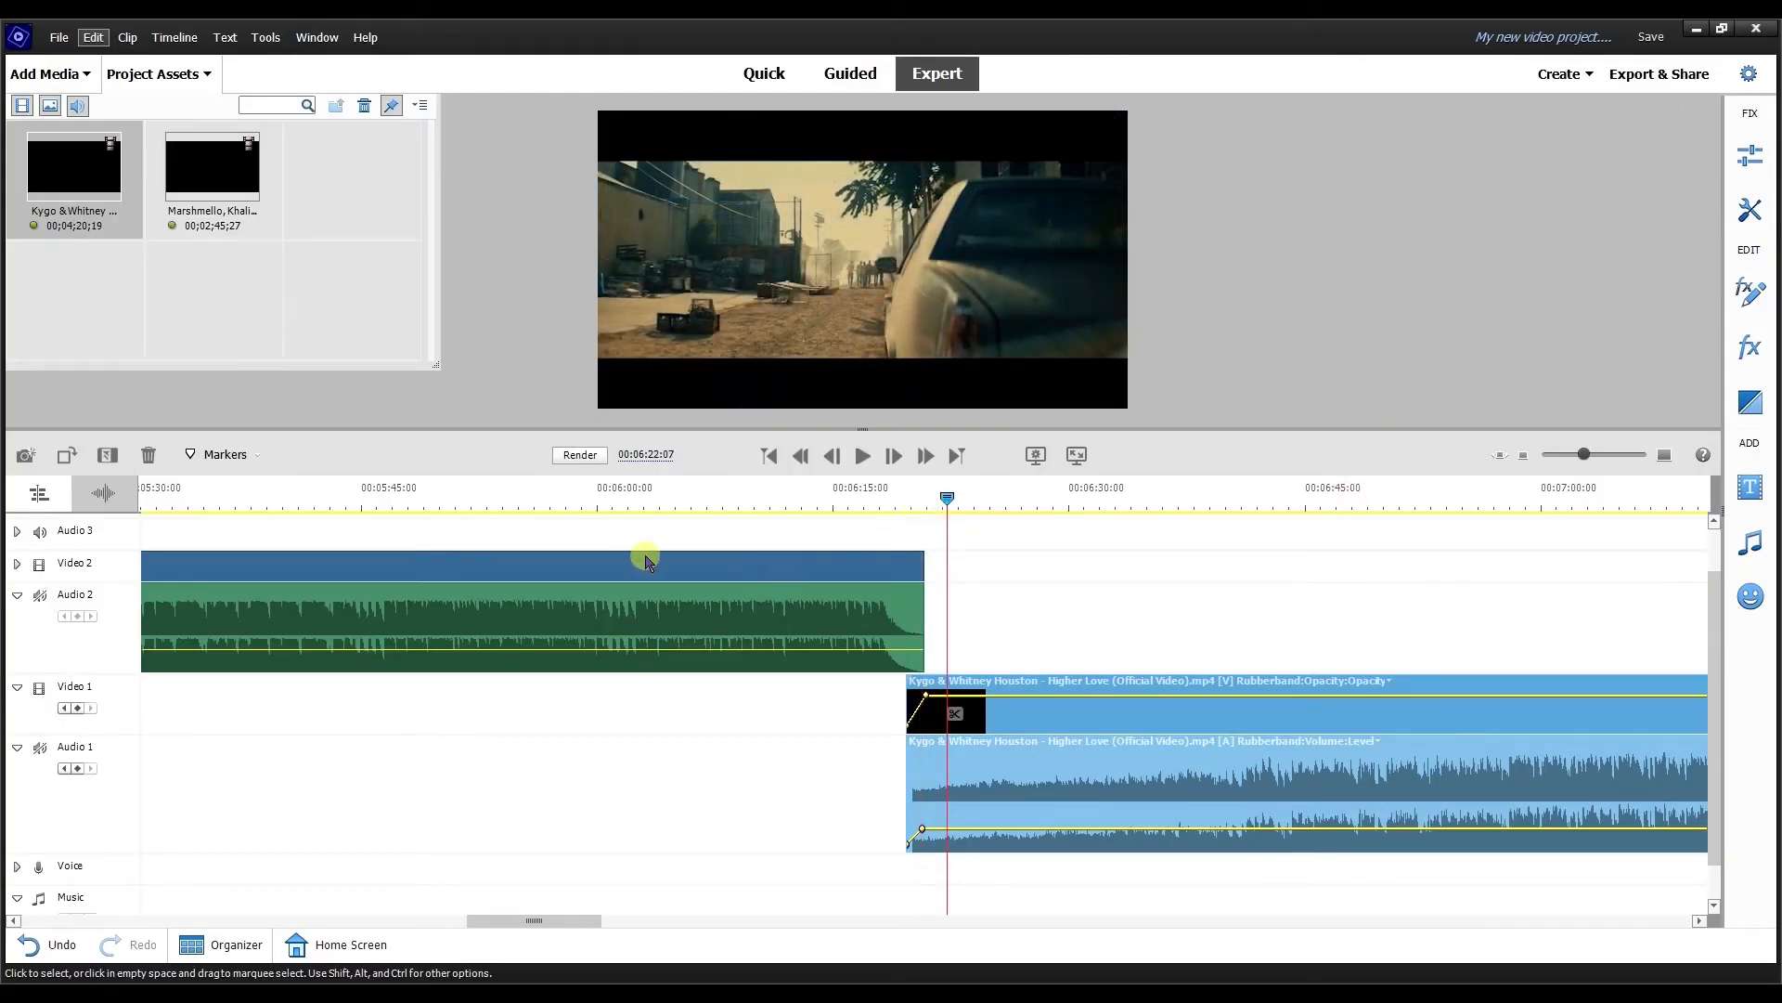
Apply a 1-second Spin Away video transition to the end of the Numb video and preview it
click(1748, 403)
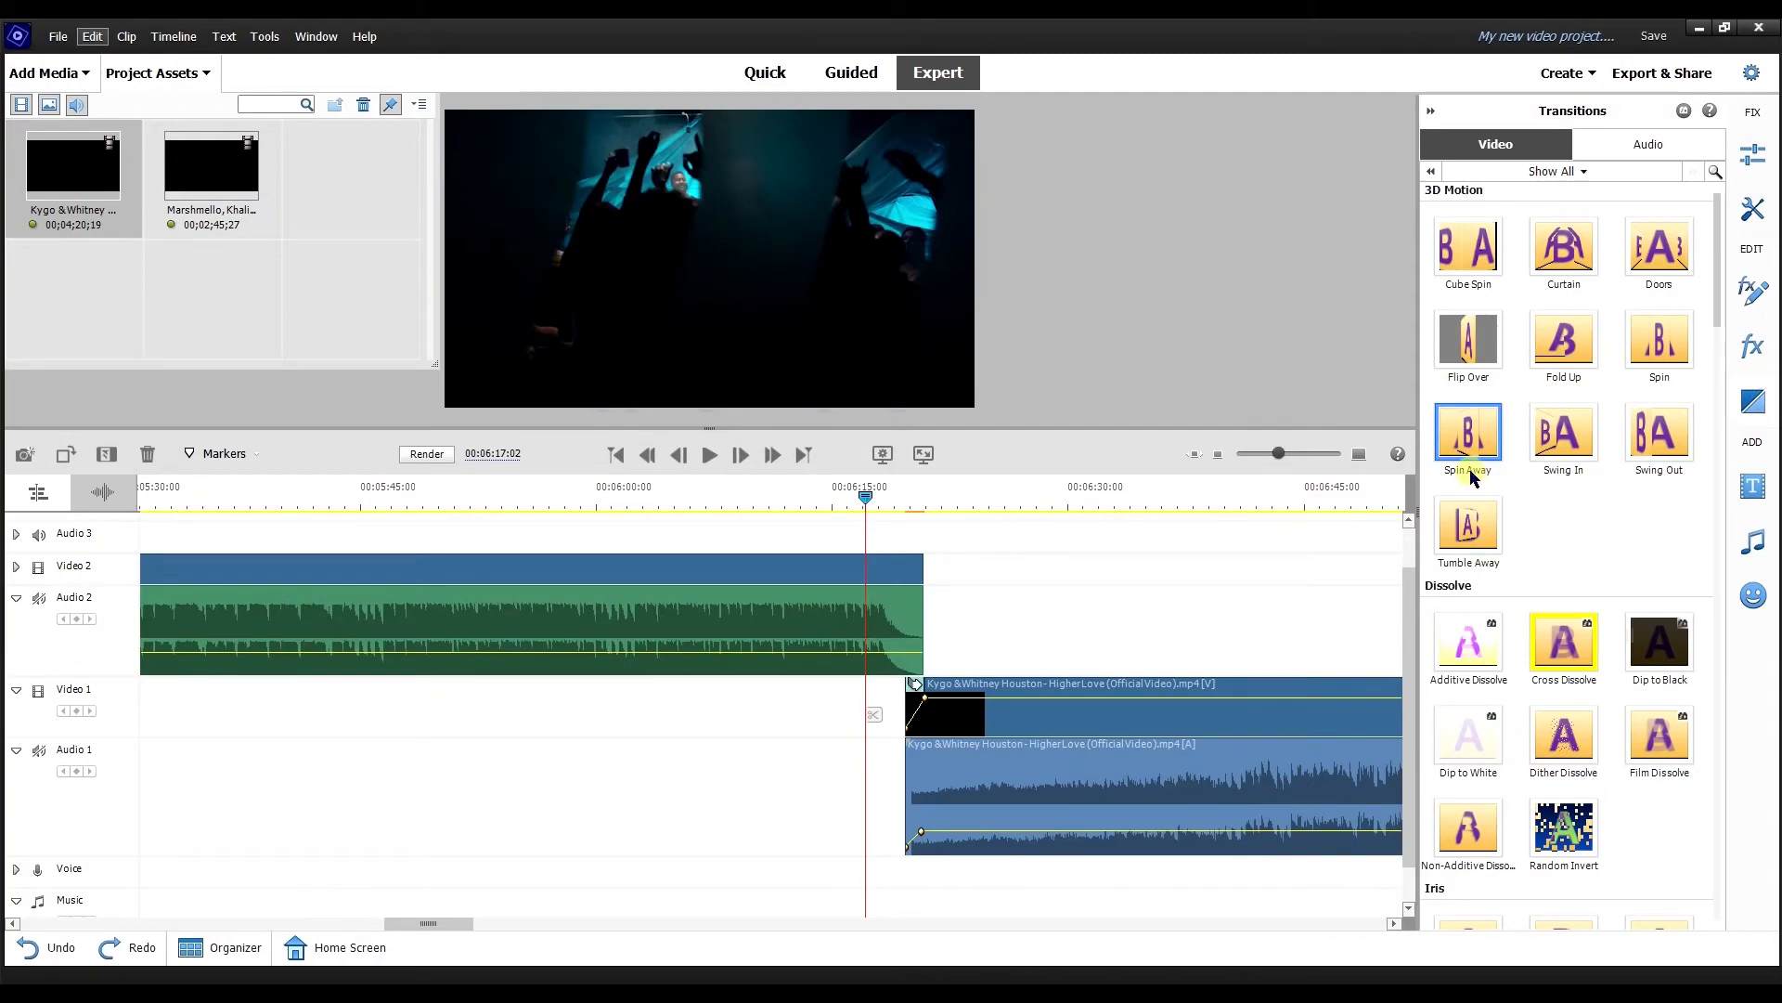
drag(929, 502, 915, 568)
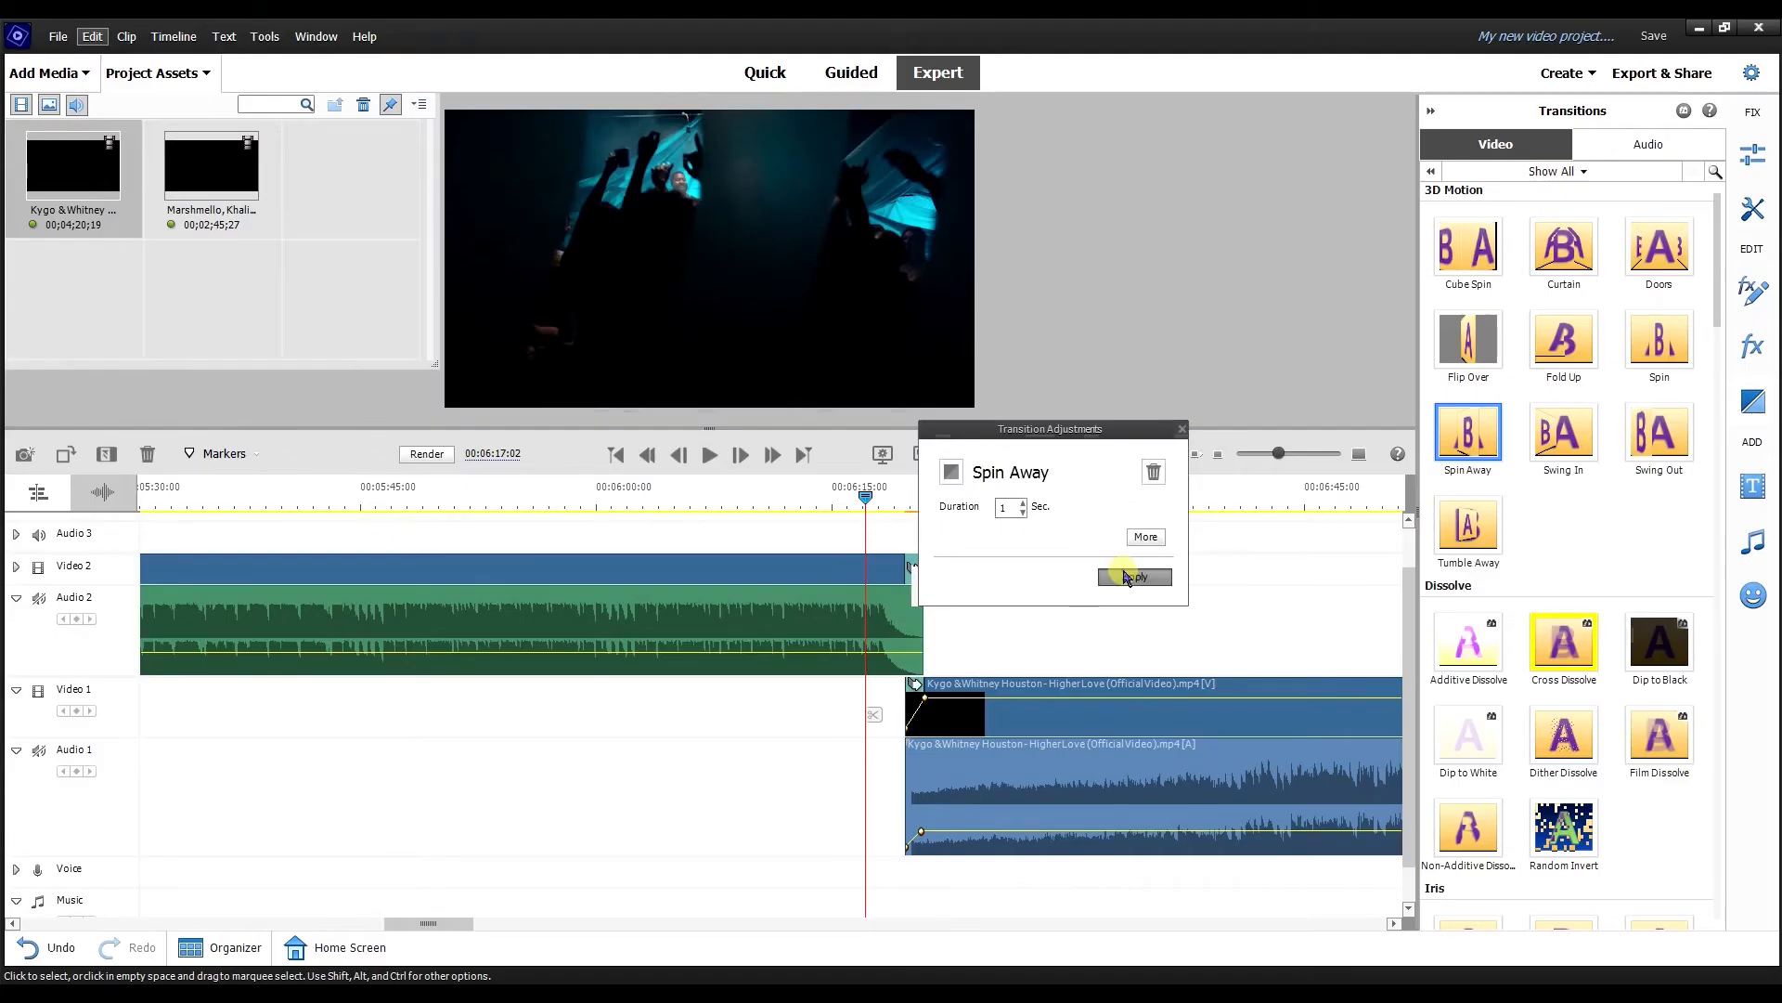
click(1123, 570)
key(space)
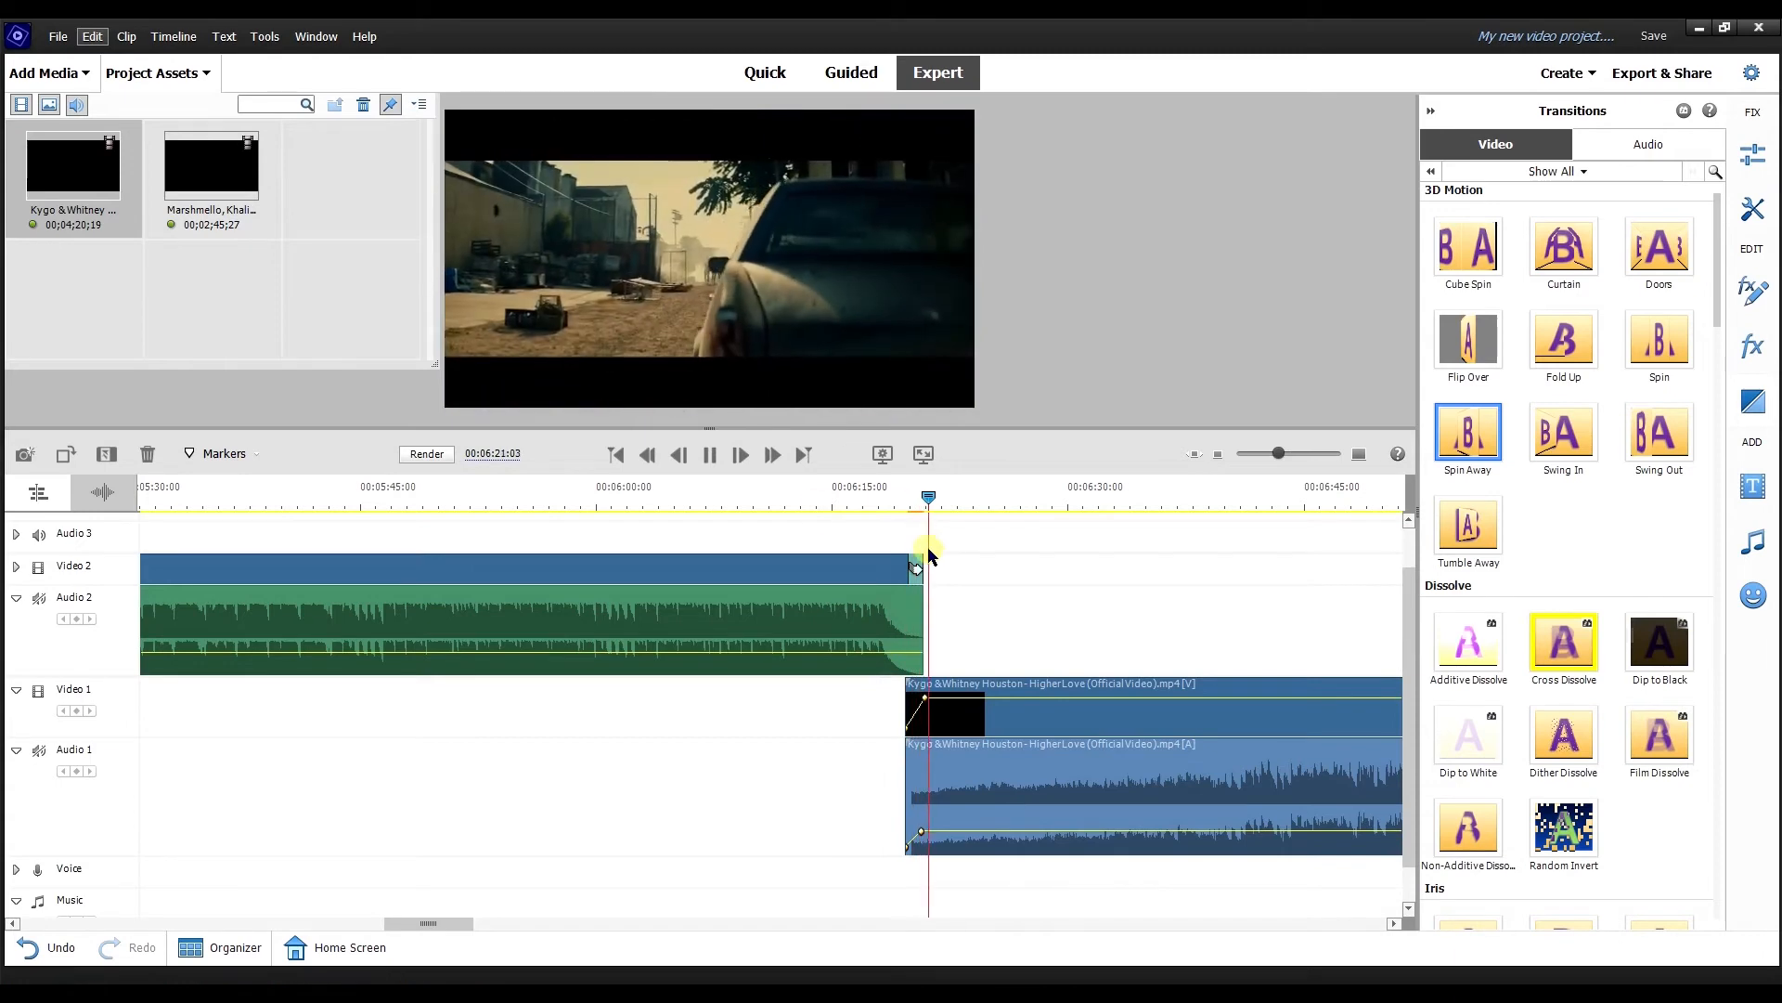
drag(941, 497, 904, 493)
drag(896, 513, 935, 517)
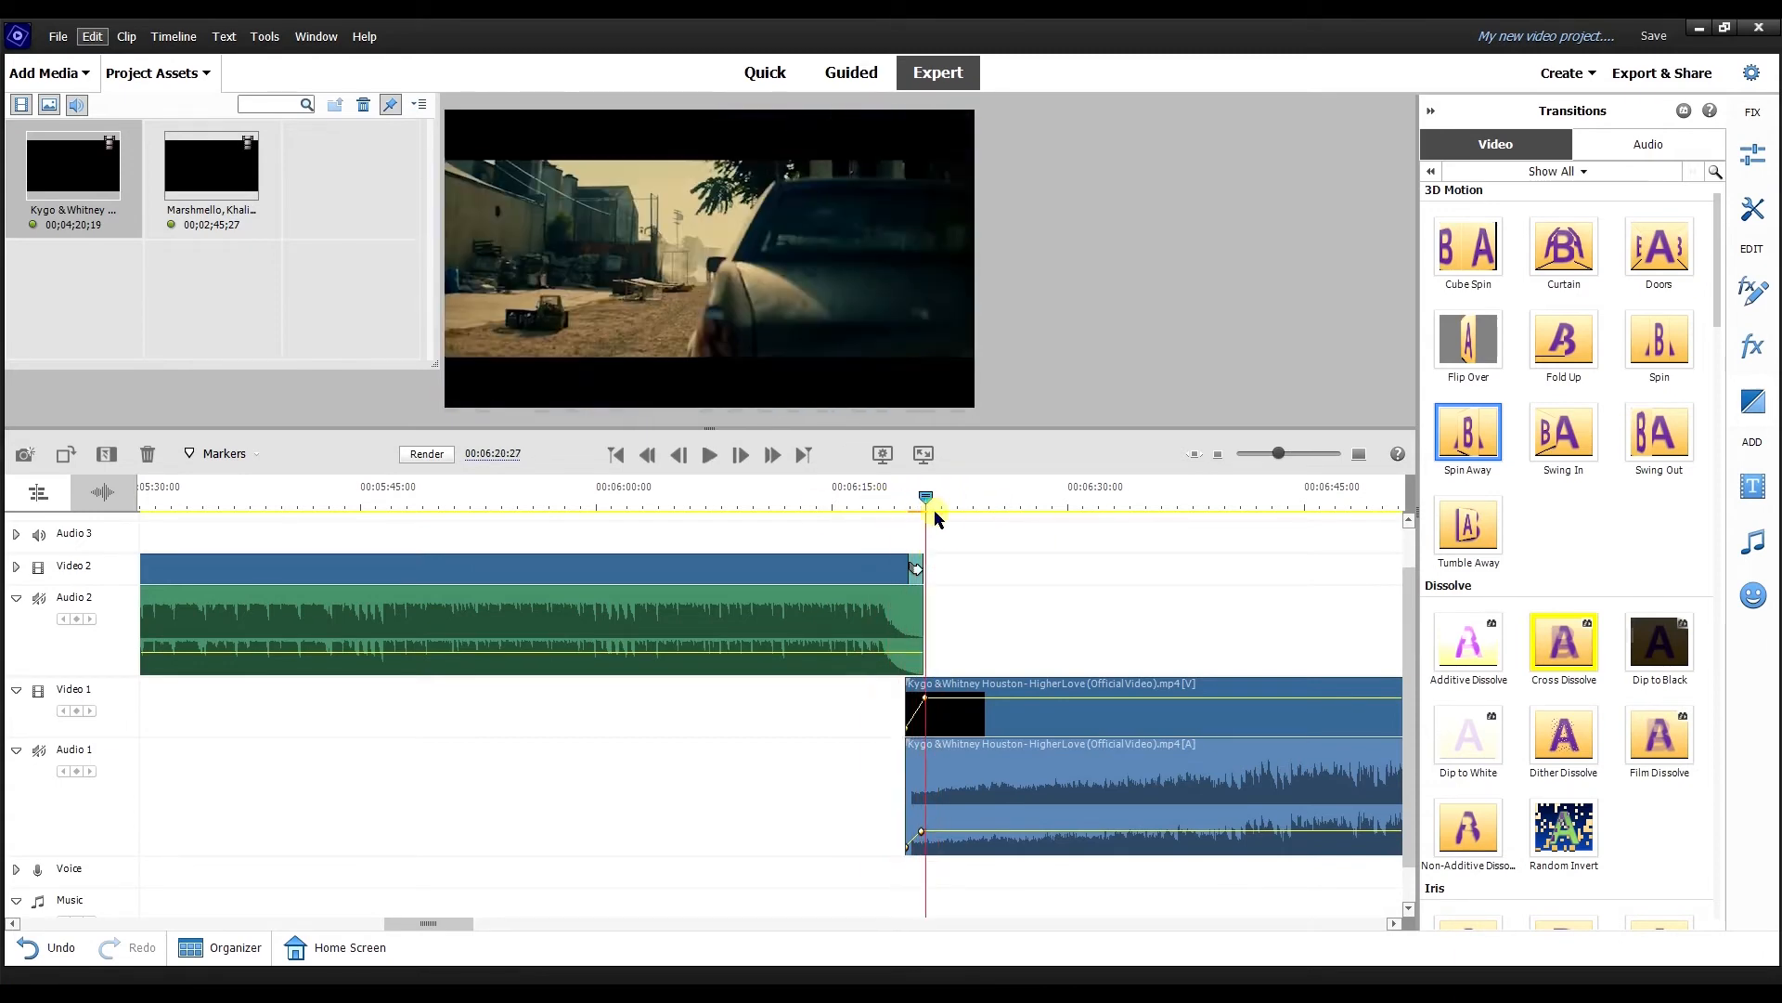
Apply the Metallic - Gold transition to the end of the Numb video and set its duration to 5 seconds
drag(1468, 392, 915, 571)
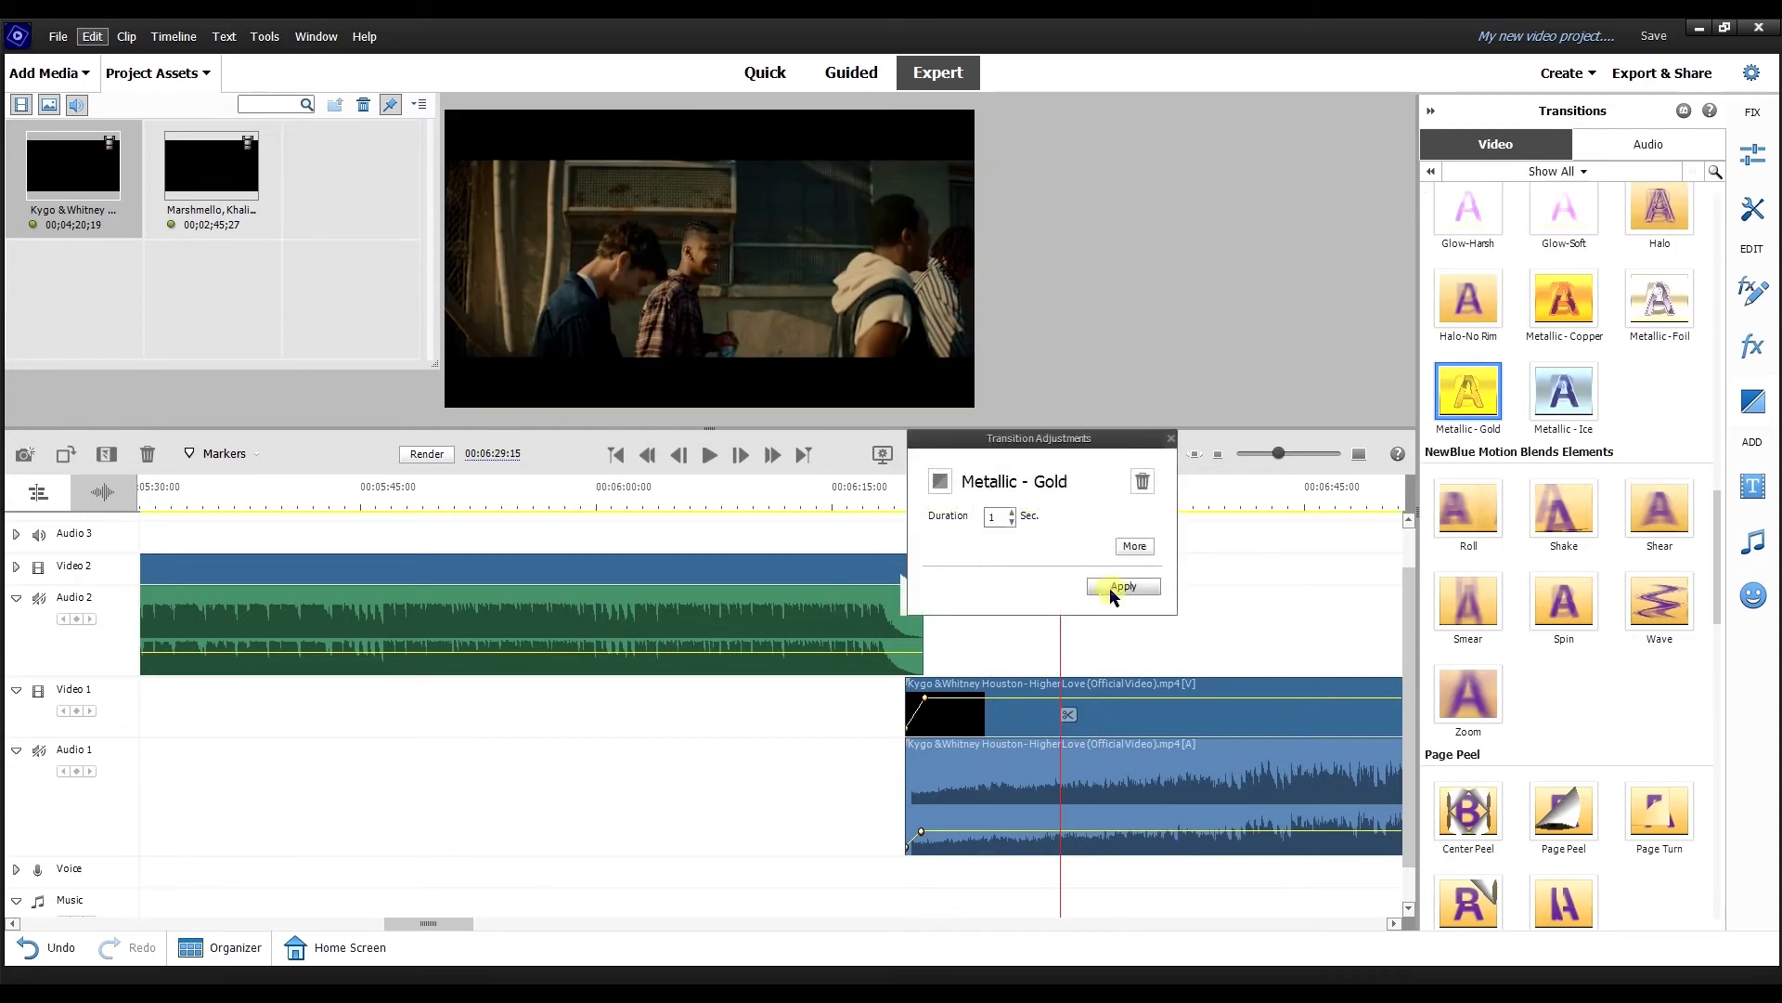
click(1122, 589)
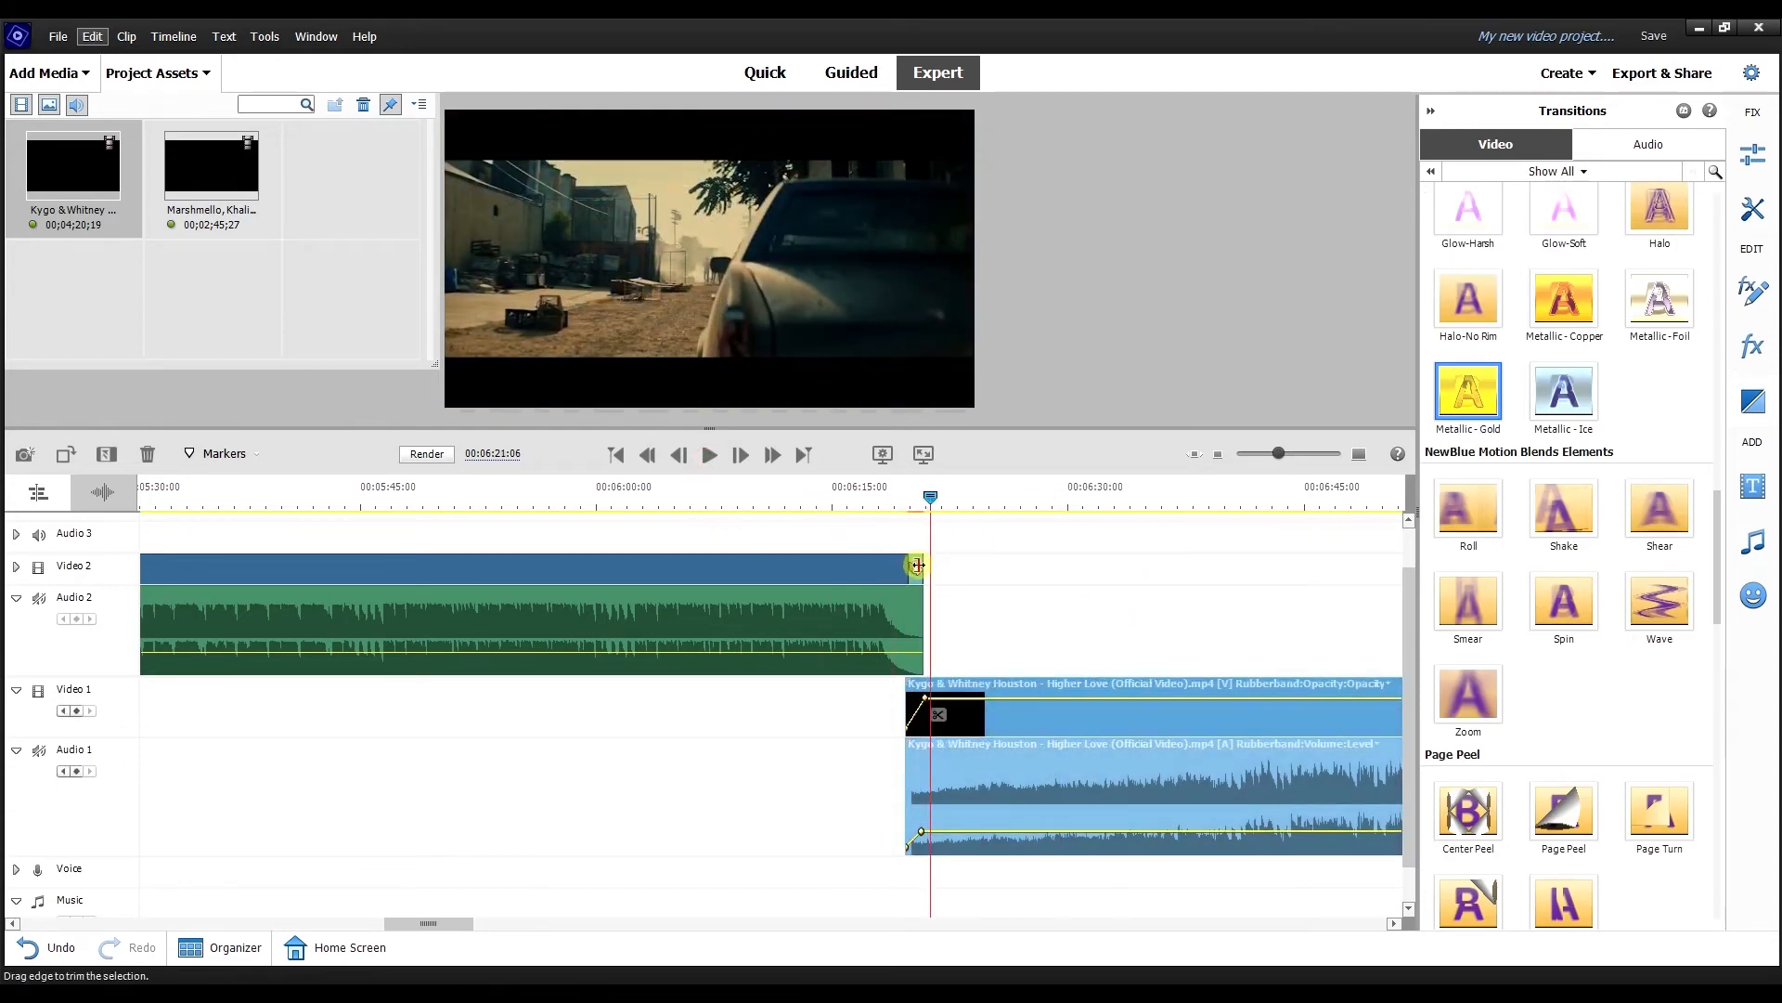
double_click(916, 568)
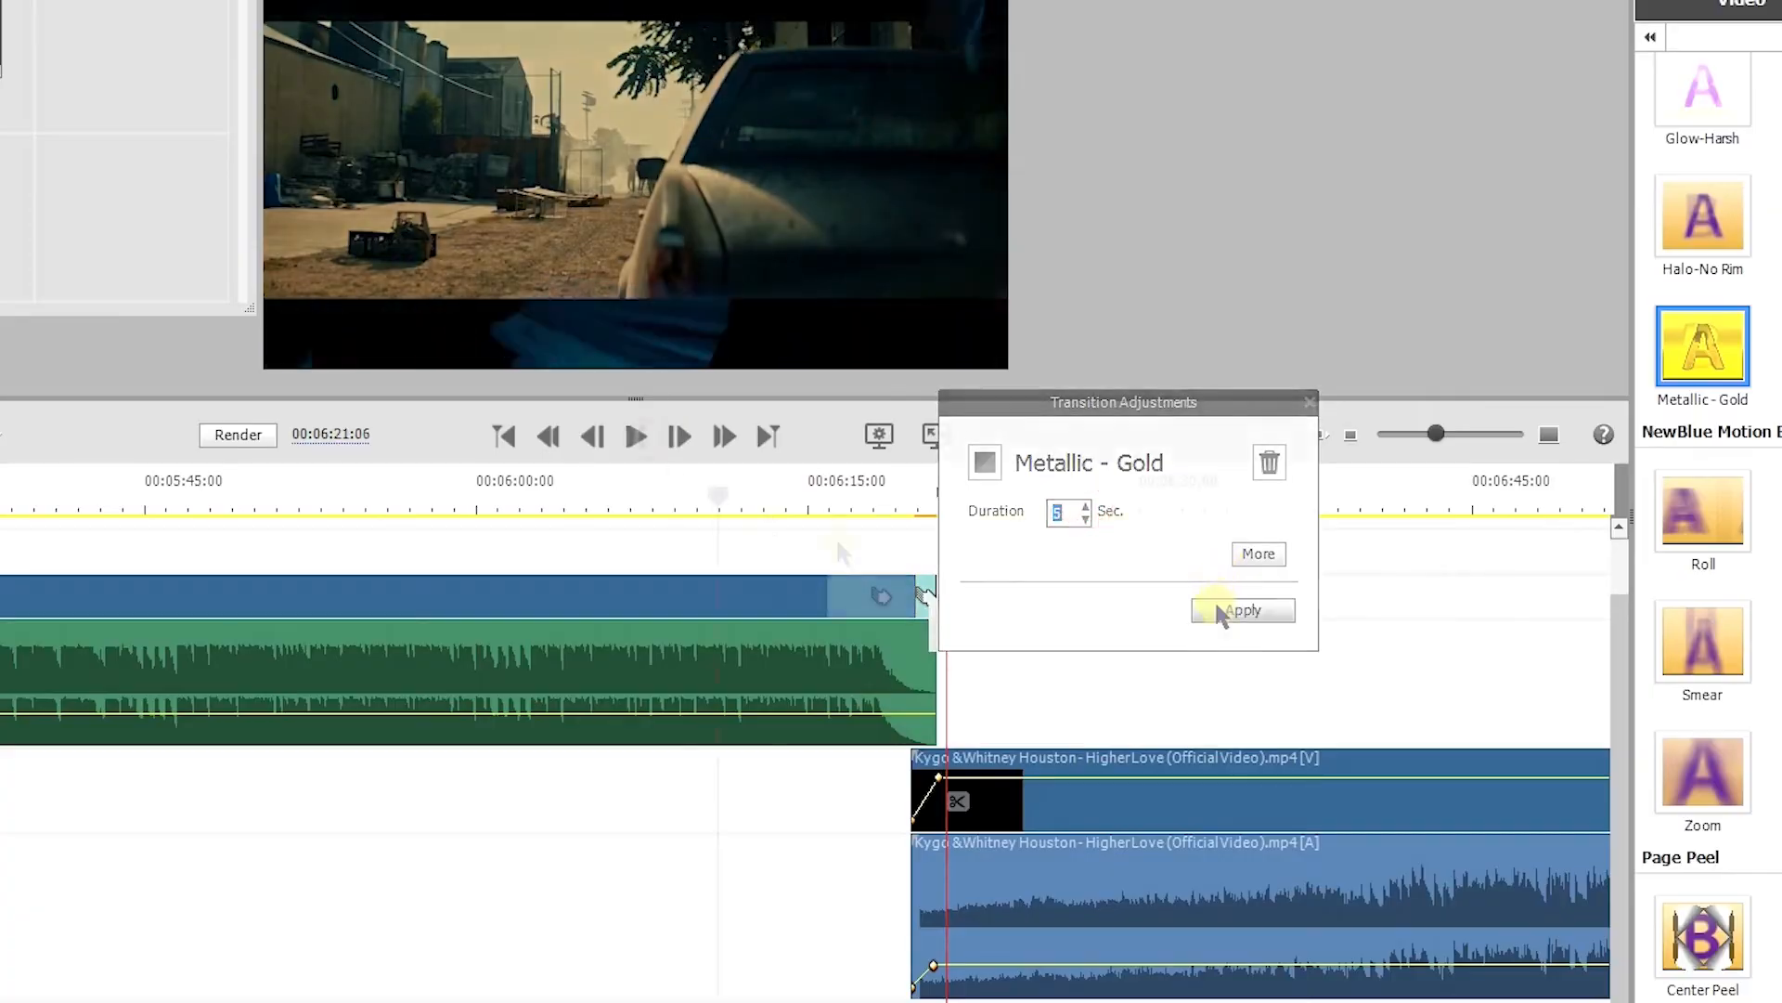
click(1225, 605)
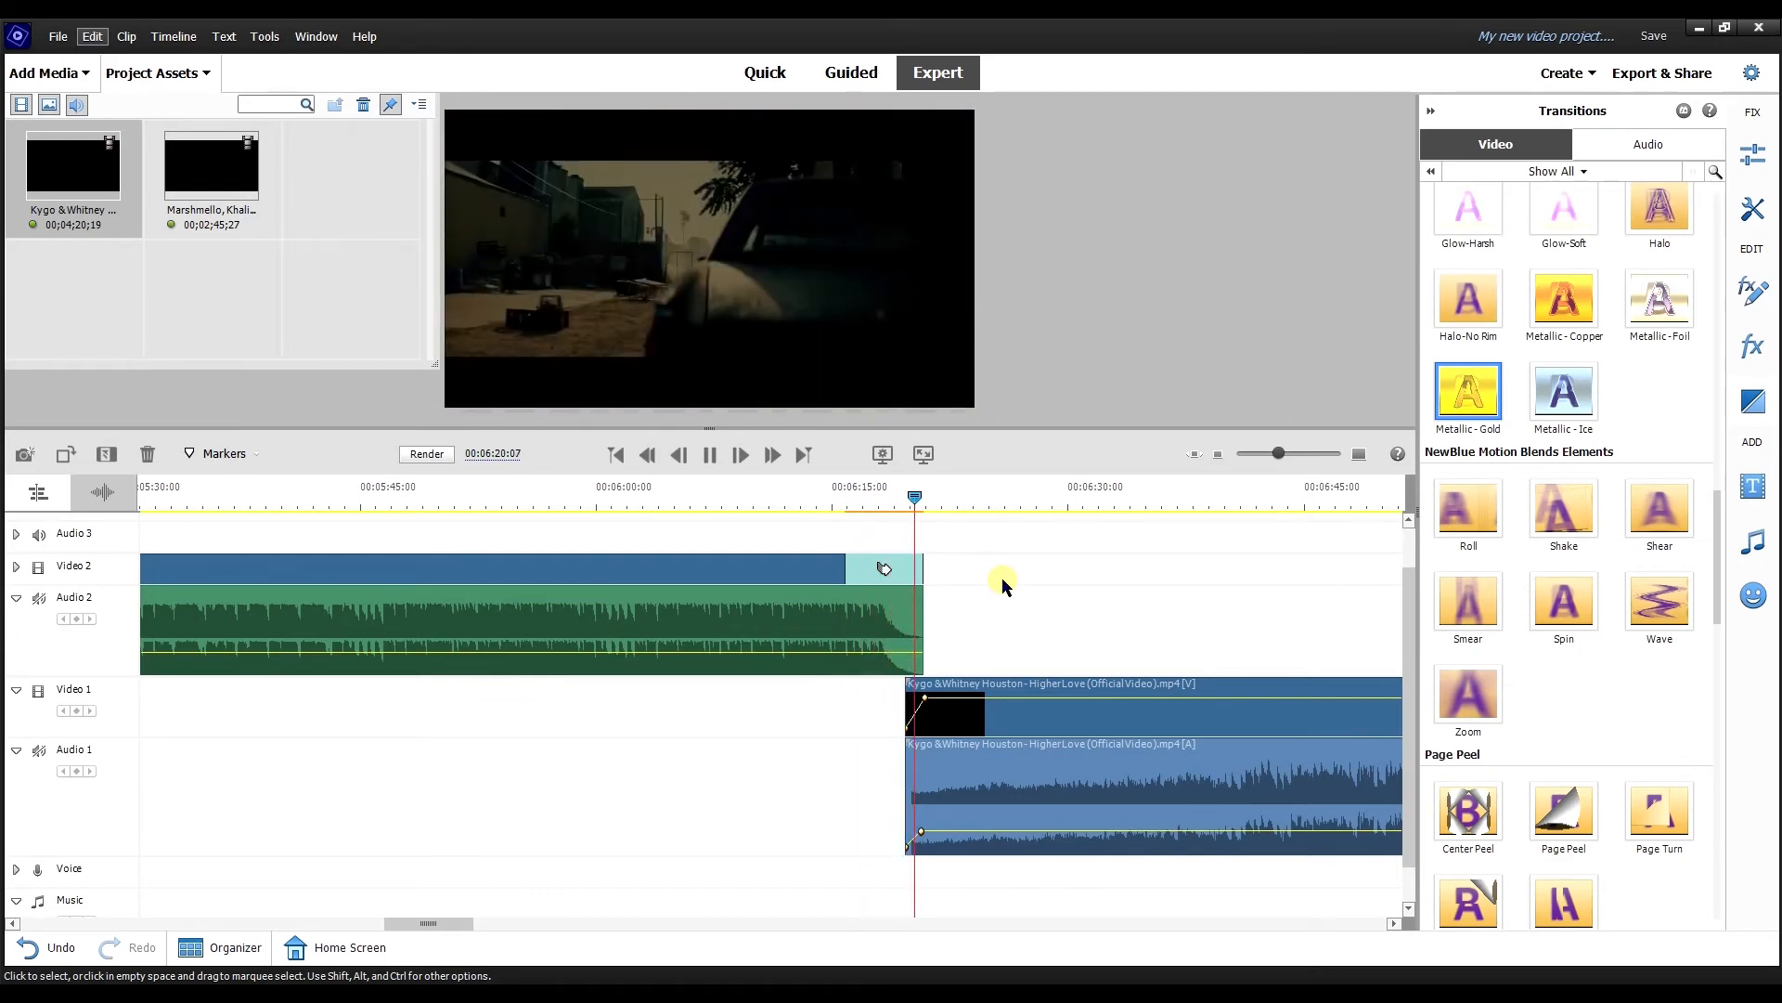
drag(1278, 454, 1250, 457)
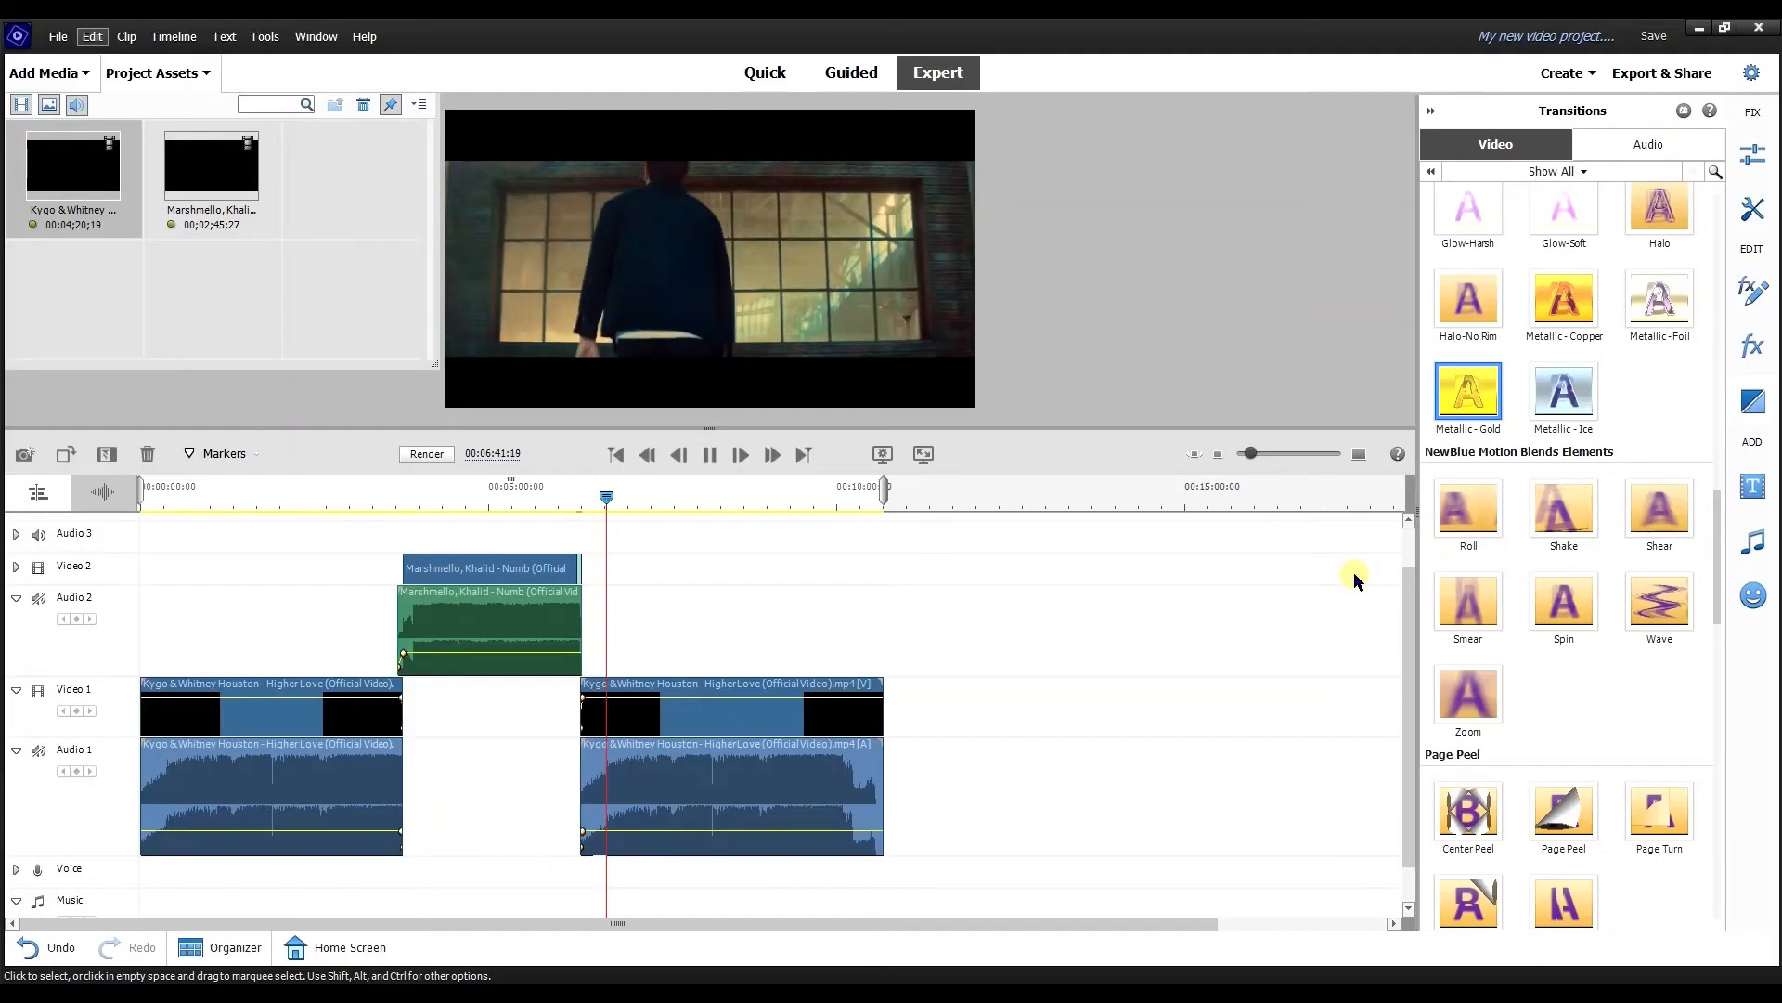
drag(1022, 925, 1178, 924)
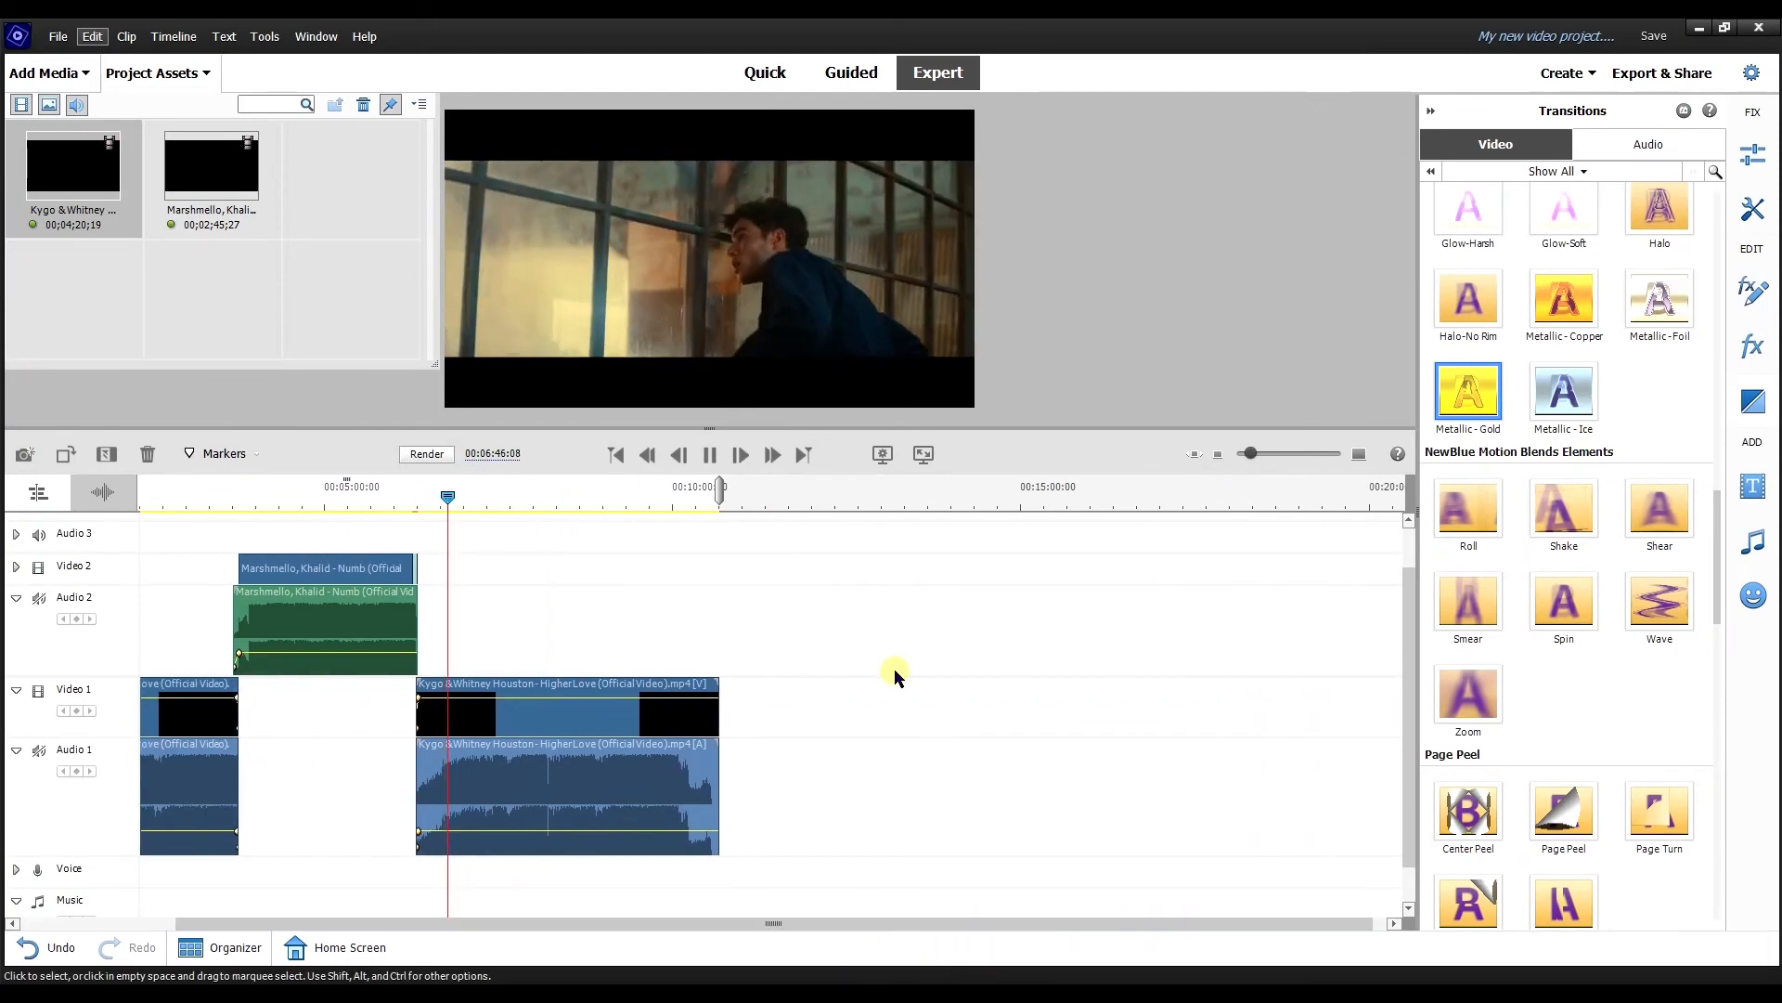